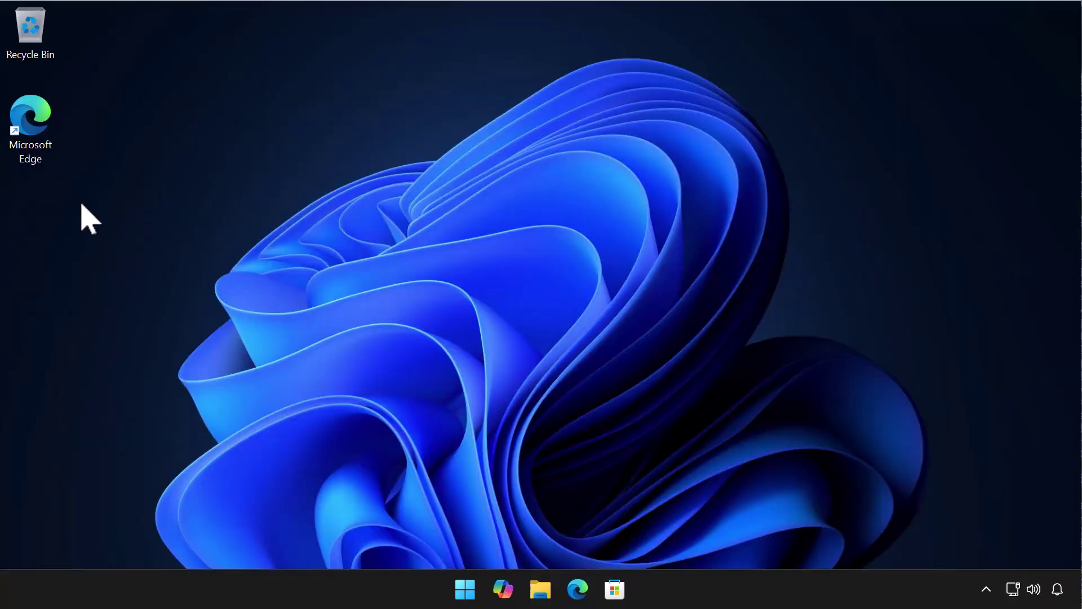
Make a new folder named VHD-CONTAINERS at the root of C:, then minimize File Explorer.
{"action": "left_click", "coordinate": [542, 589]}
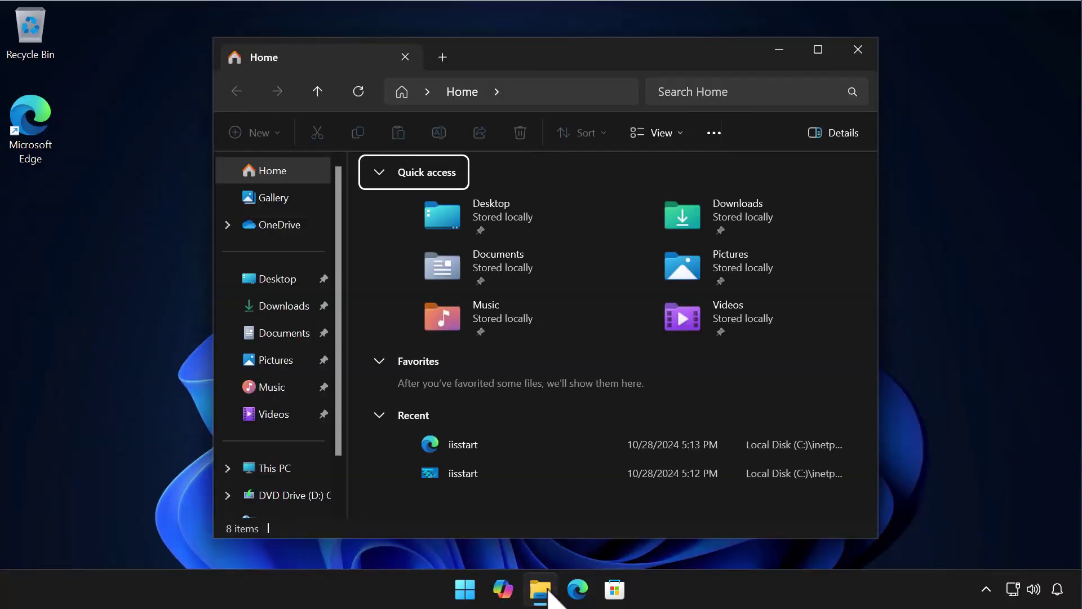
{"action": "left_click", "coordinate": [299, 468]}
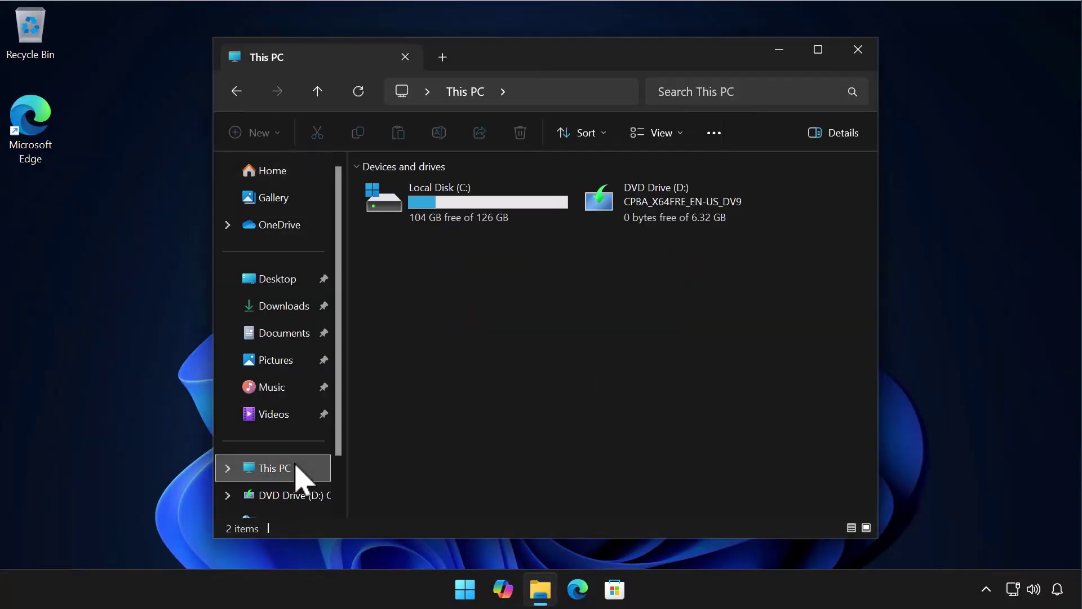
{"action": "double_click", "coordinate": [422, 222]}
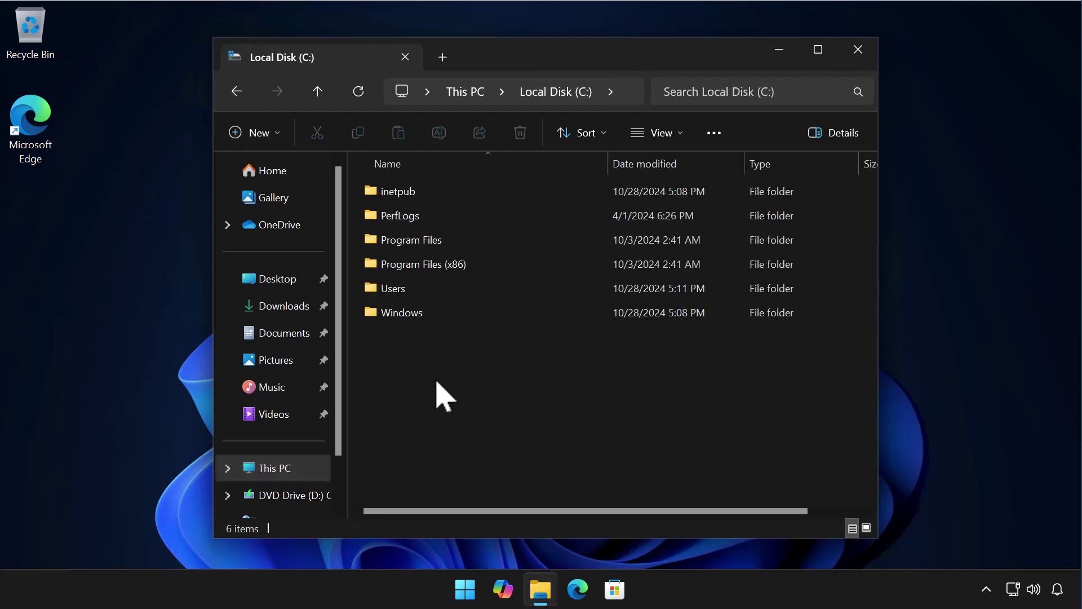
{"action": "left_click", "coordinate": [273, 135]}
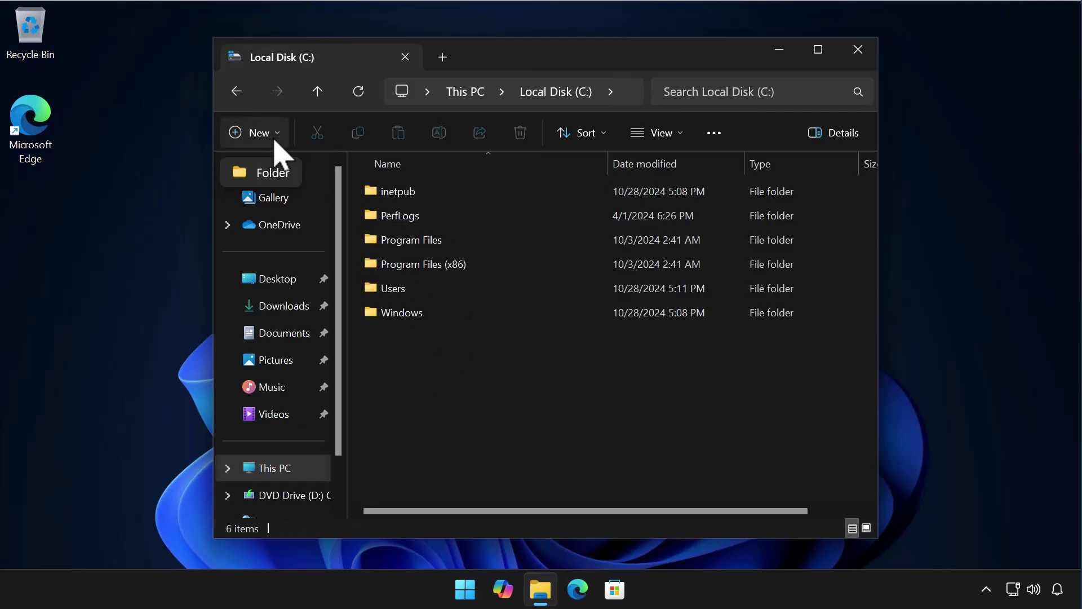
{"action": "left_click", "coordinate": [275, 175]}
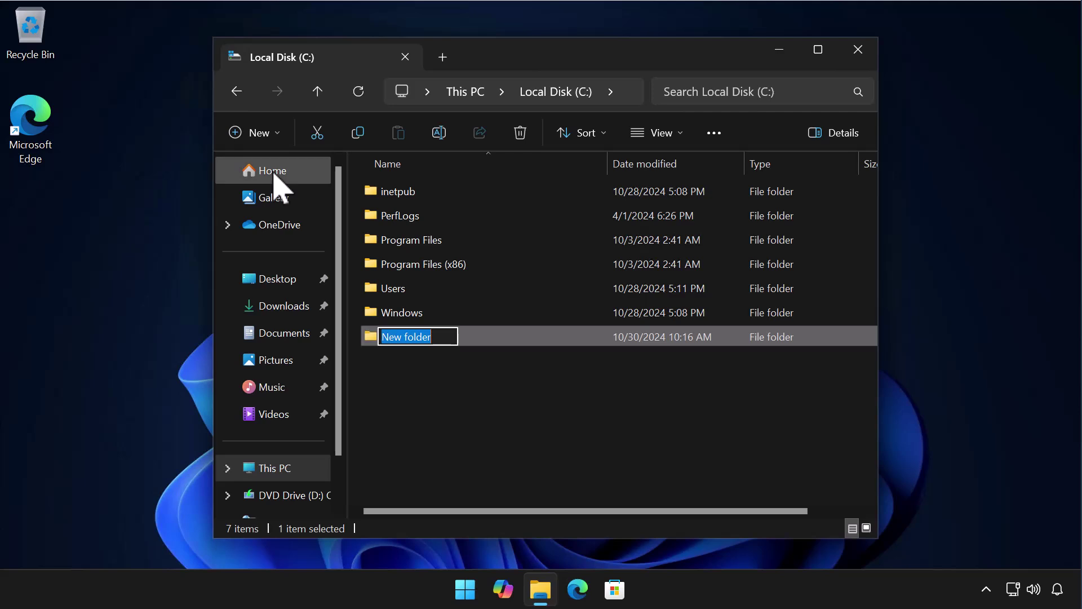
{"action": "type", "text": "VHD-CONTAINERS"}
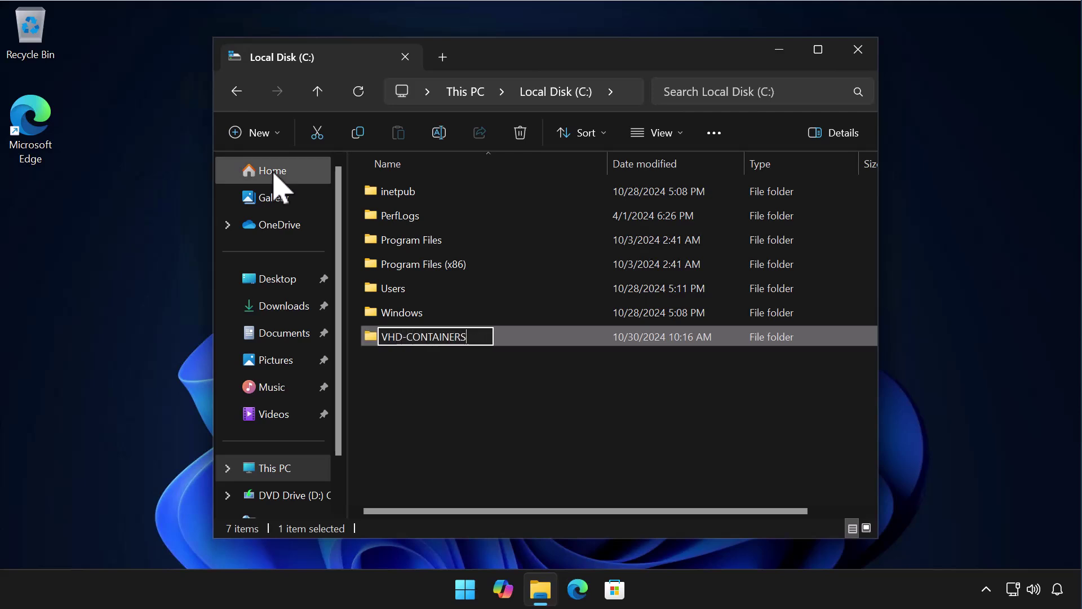
{"action": "key", "text": "Return"}
{"action": "key", "text": "Return"}
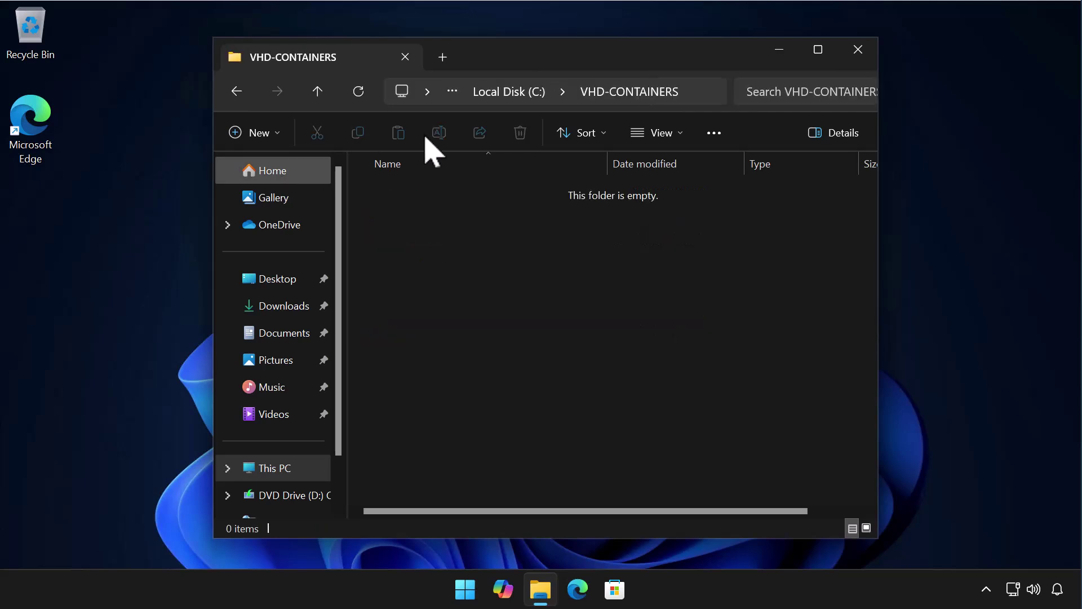
{"action": "left_click", "coordinate": [789, 53]}
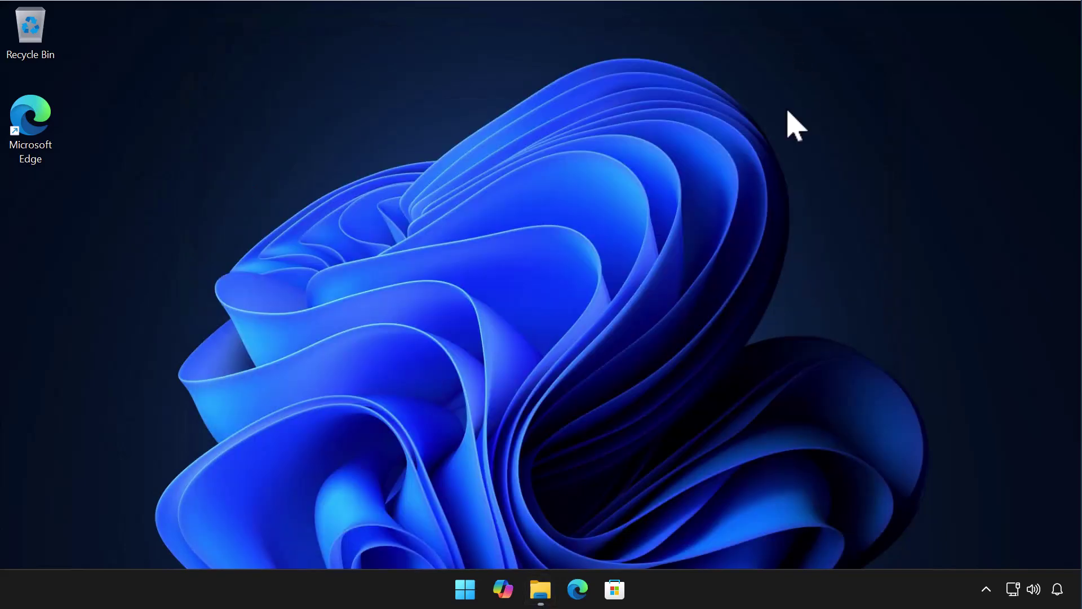
Start a new virtual hard disk from Disk Management in VHDX format.
{"action": "right_click", "coordinate": [466, 598]}
{"action": "left_click", "coordinate": [446, 273]}
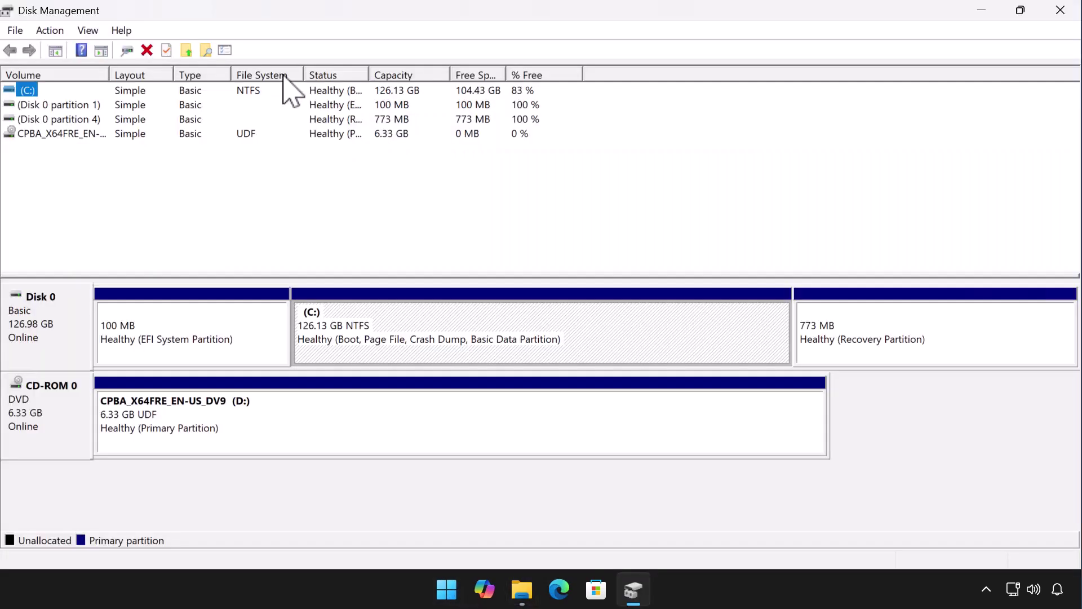
{"action": "left_click", "coordinate": [50, 30]}
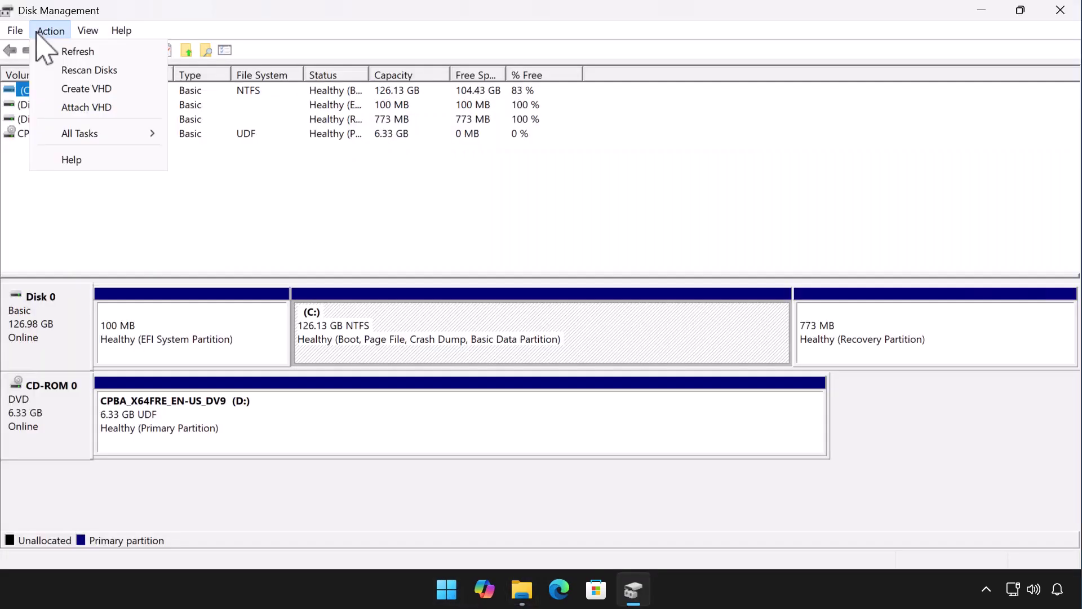
{"action": "left_click", "coordinate": [61, 89]}
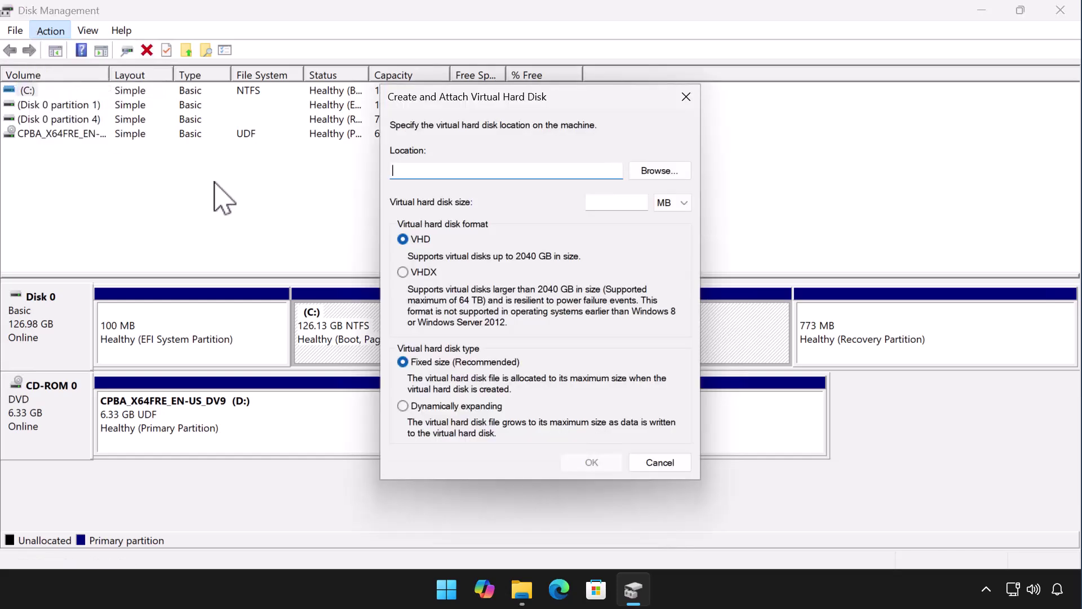
{"action": "left_click", "coordinate": [426, 273]}
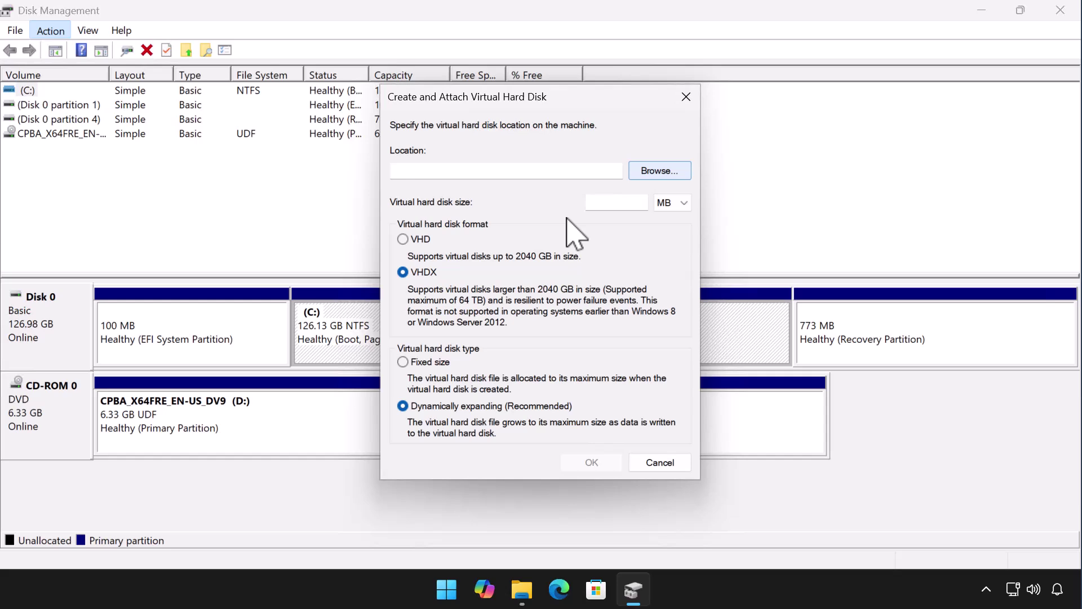
Set the virtual disk file to C:\VHD-CONTAINERS\SECRET-STORE.
{"action": "key", "text": "Return"}
{"action": "double_click", "coordinate": [570, 270]}
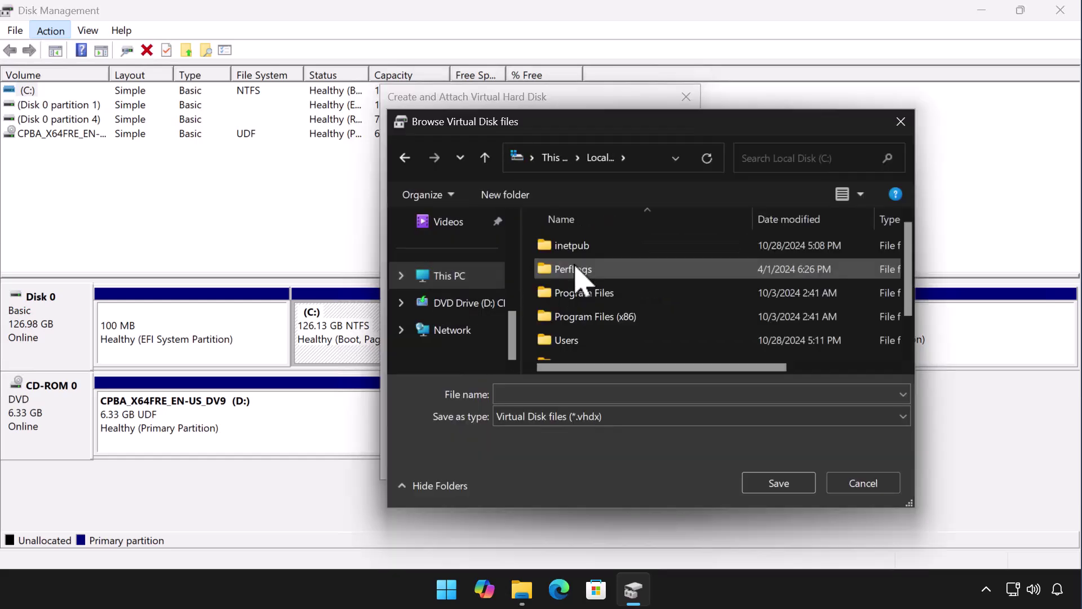
{"action": "scroll", "coordinate": [579, 276], "scroll_direction": "down", "scroll_amount": 2}
{"action": "double_click", "coordinate": [580, 331]}
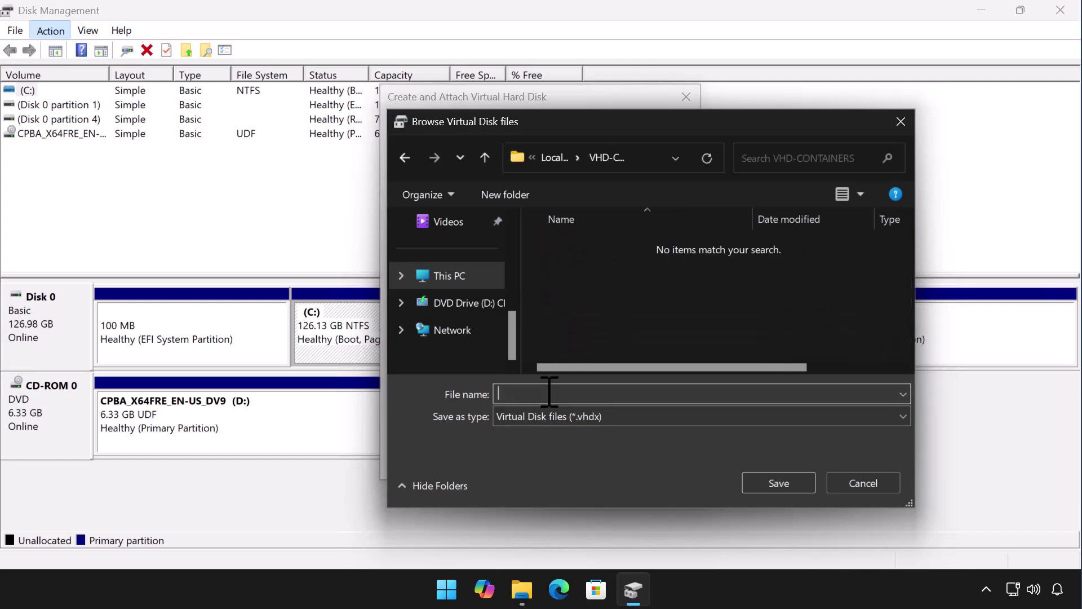
{"action": "type", "text": "SECRET-STORE"}
{"action": "key", "text": "Return"}
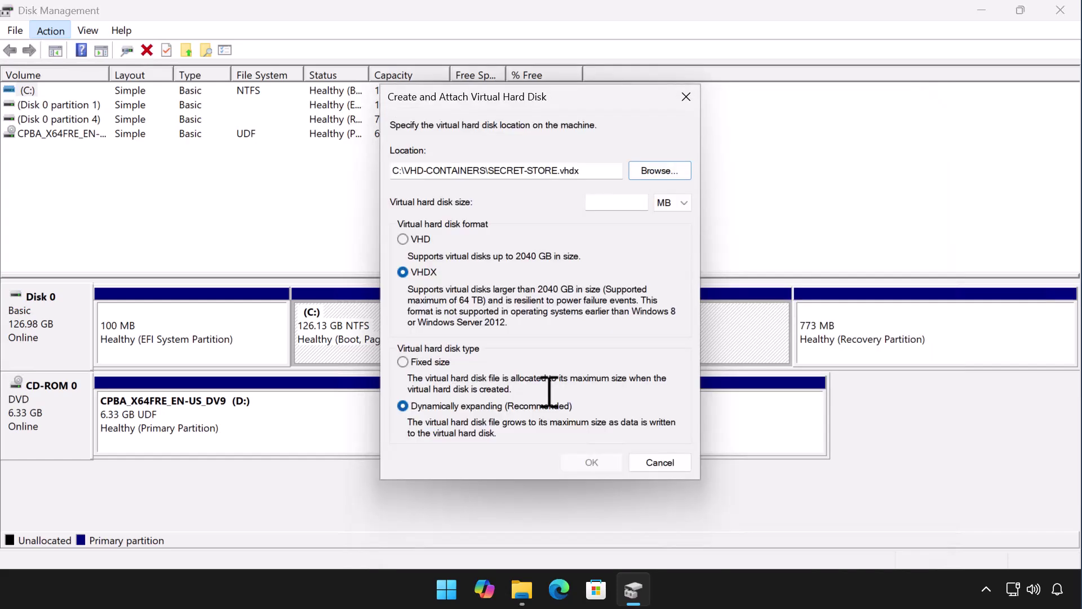
Make the virtual disk fixed size at 10 GB.
{"action": "left_click", "coordinate": [449, 364]}
{"action": "left_click", "coordinate": [618, 202]}
{"action": "type", "text": "10"}
{"action": "left_click", "coordinate": [679, 203]}
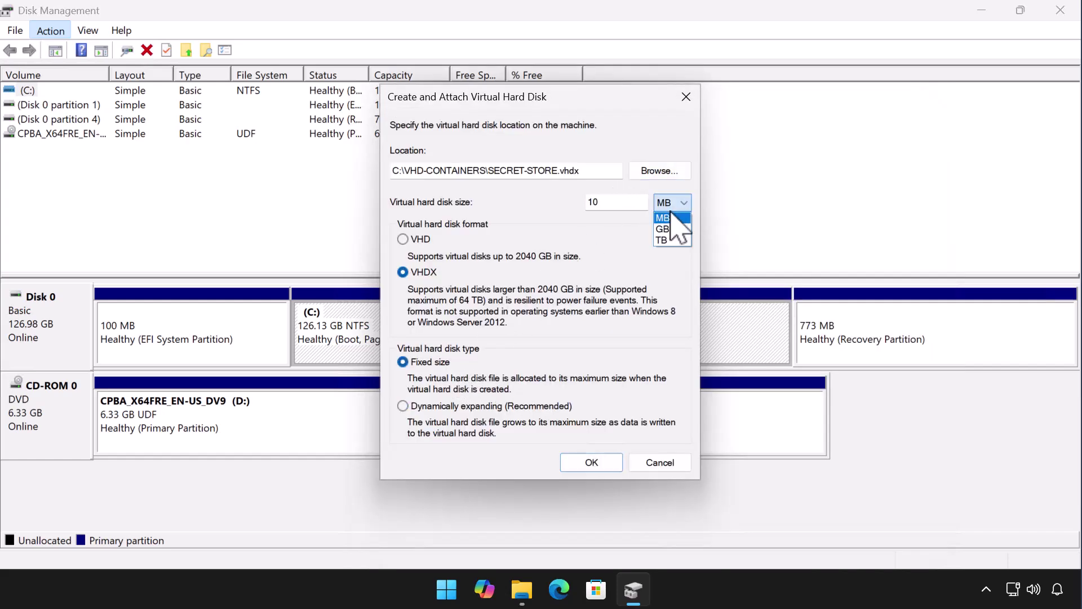
{"action": "left_click", "coordinate": [669, 230]}
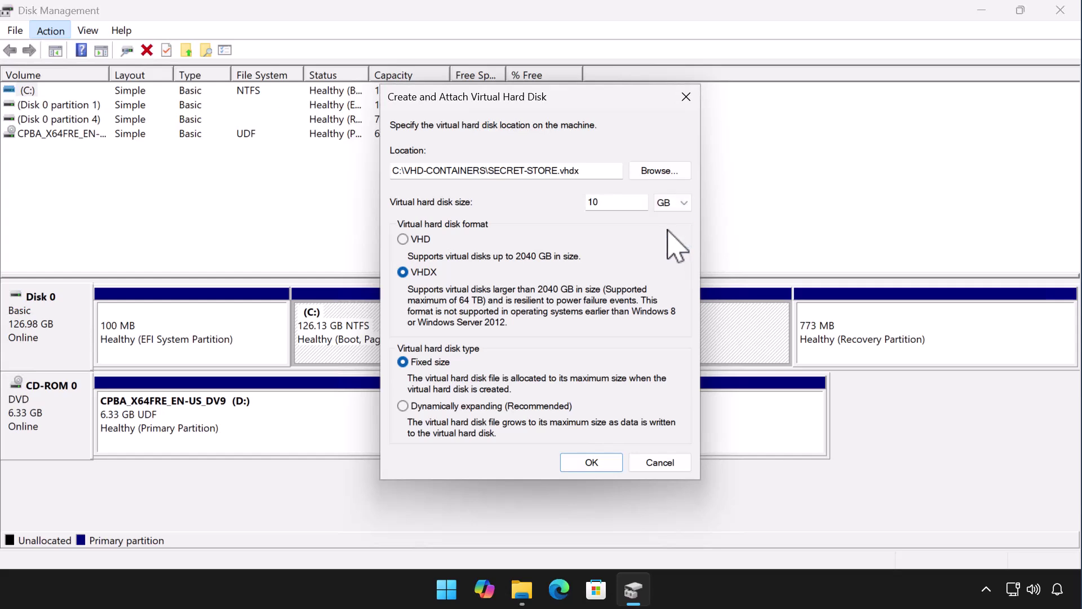
Create the 10 GB virtual disk and initialize the new Disk 1.
{"action": "left_click", "coordinate": [590, 461]}
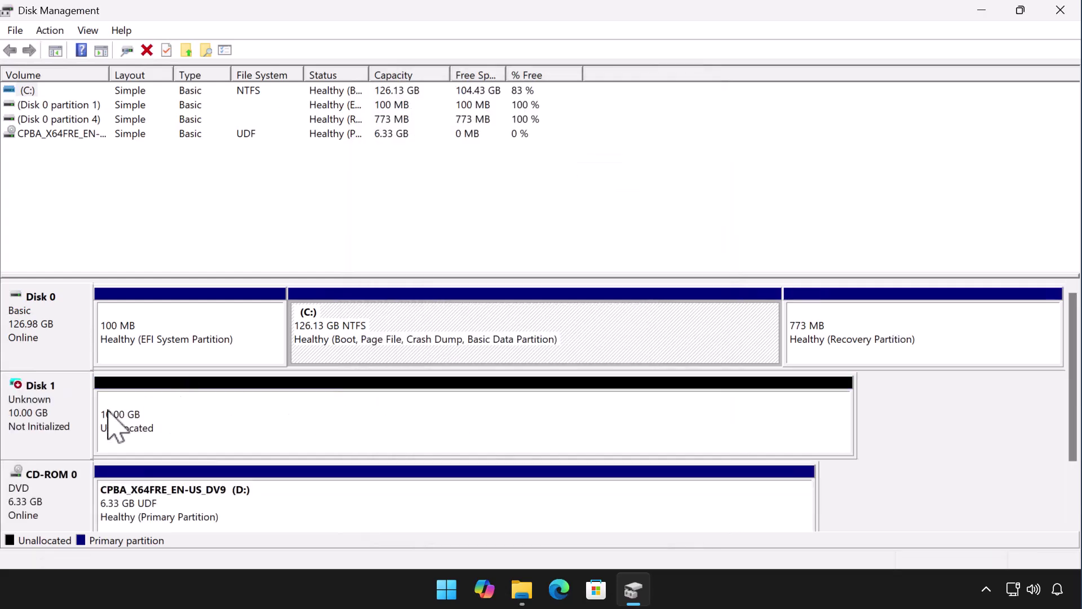
{"action": "left_click", "coordinate": [46, 430]}
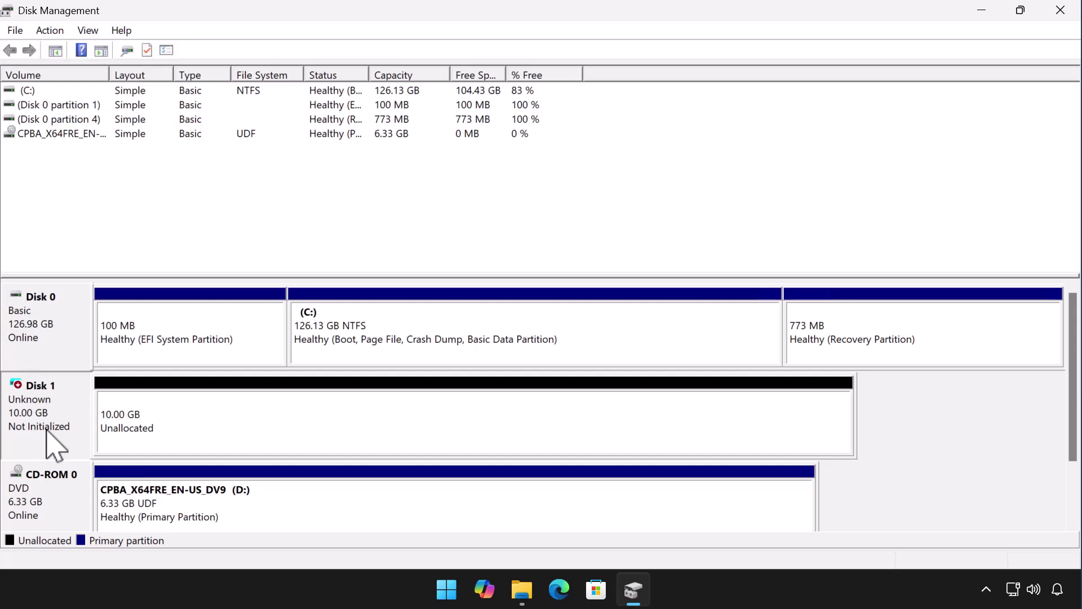
{"action": "right_click", "coordinate": [47, 430]}
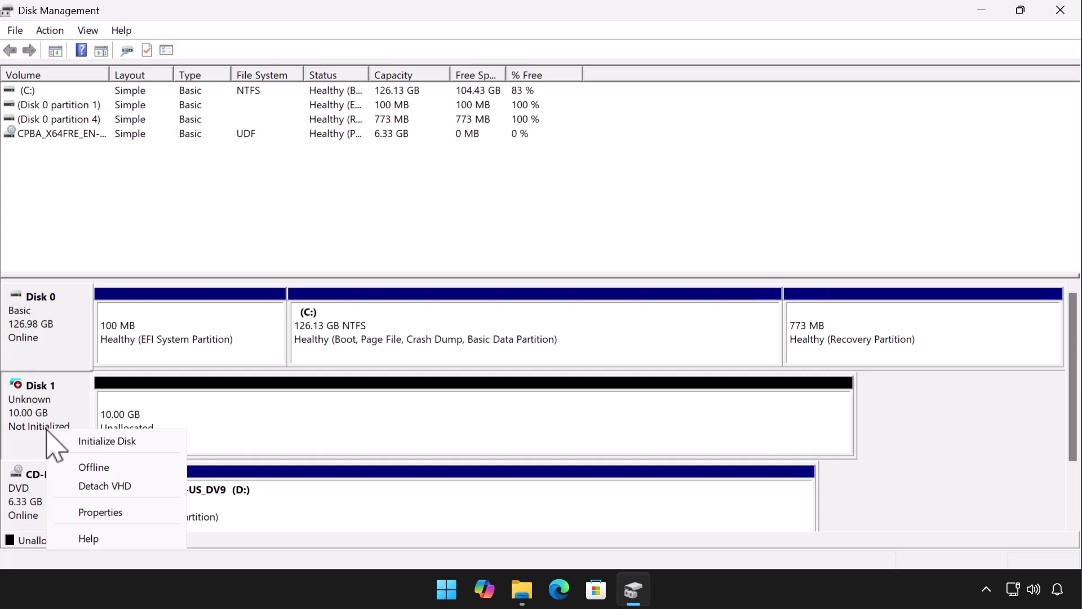
{"action": "left_click", "coordinate": [85, 441]}
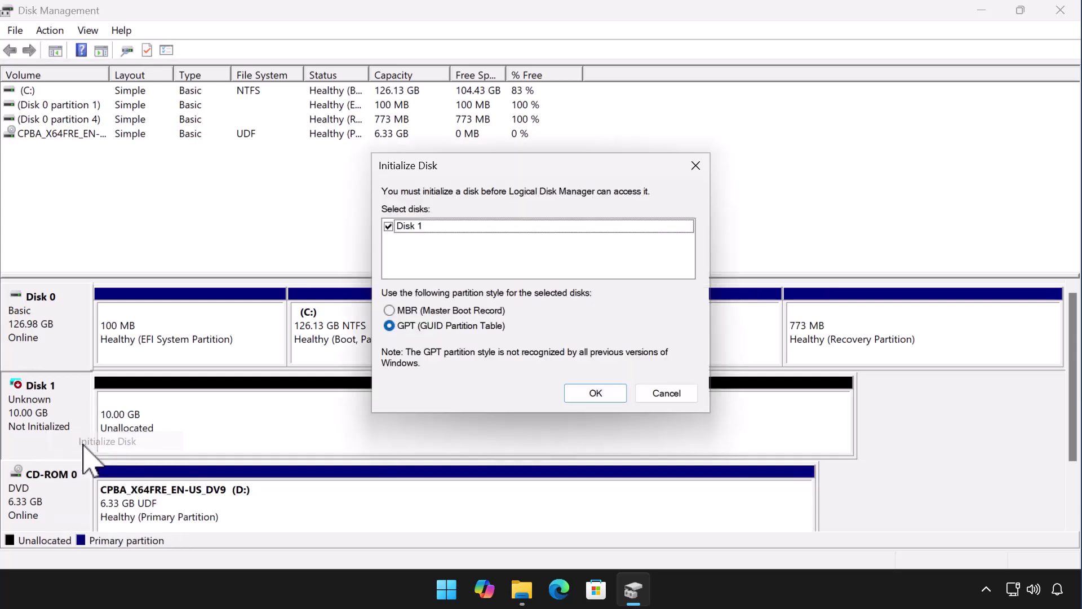
{"action": "left_click", "coordinate": [577, 393]}
Create a full-size 10222 MB simple volume on Disk 1 labelled SECRET-STORE, drive letter E:.
{"action": "right_click", "coordinate": [357, 419]}
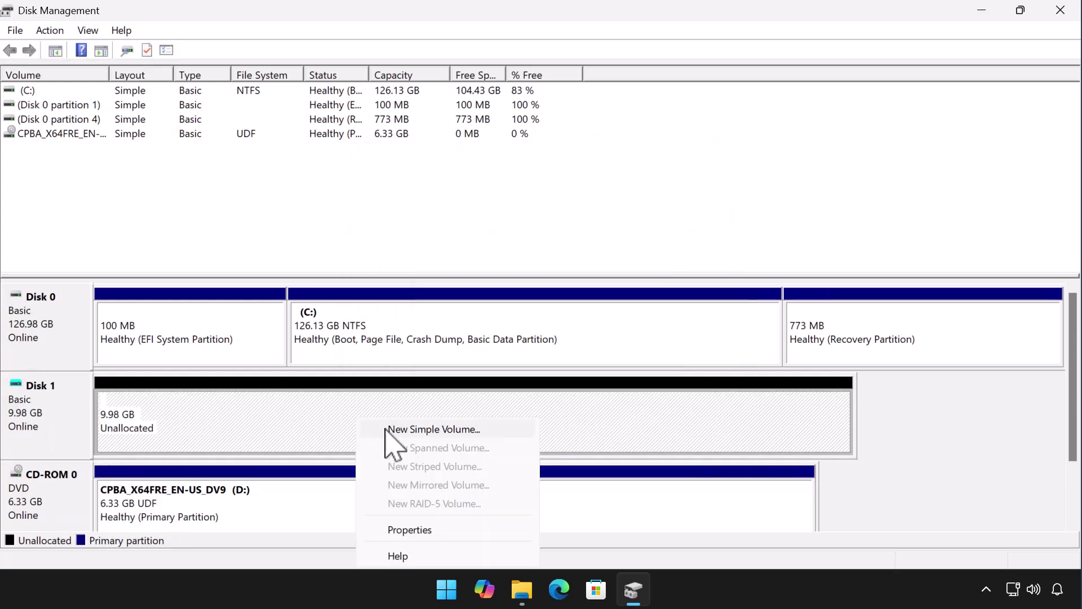
{"action": "left_click", "coordinate": [388, 430]}
{"action": "left_click", "coordinate": [340, 392]}
{"action": "left_click", "coordinate": [339, 393]}
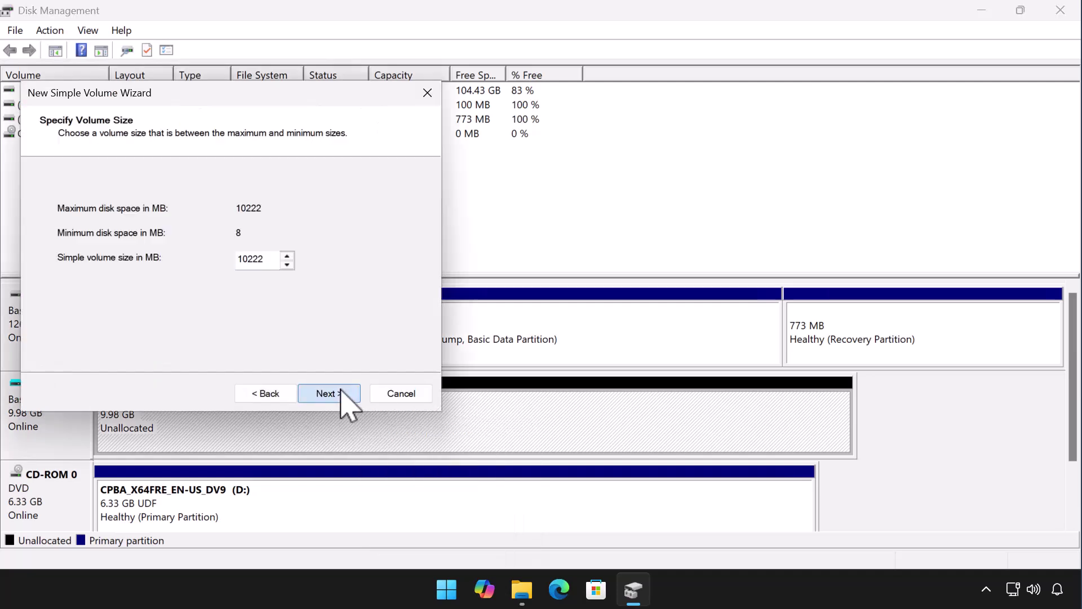
{"action": "left_click", "coordinate": [340, 393]}
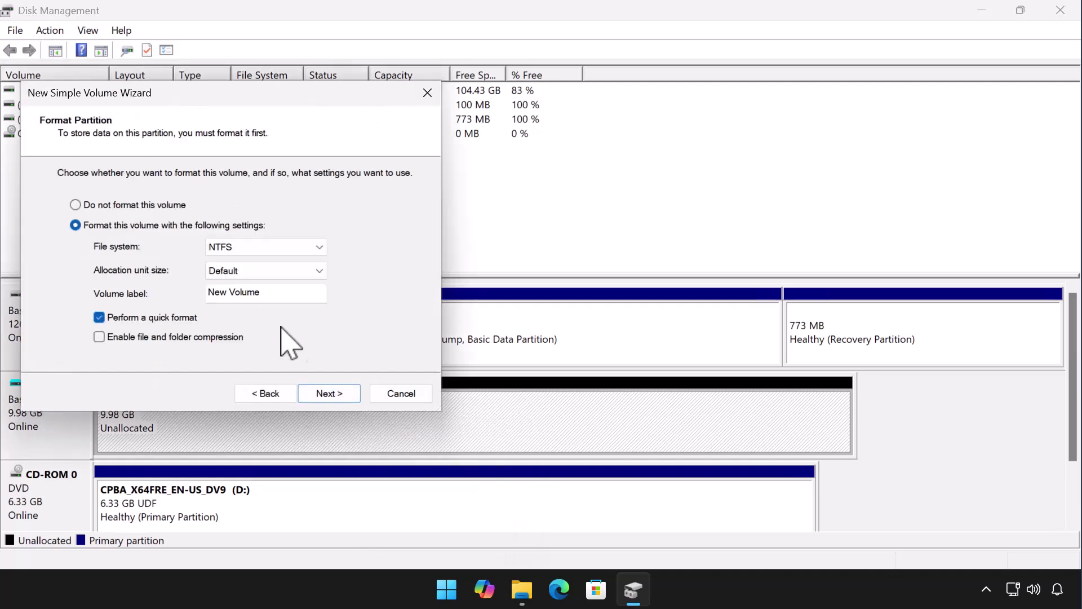
{"action": "left_click", "coordinate": [220, 288]}
{"action": "key", "text": "ctrl+a"}
{"action": "type", "text": "SECRET-STORE"}
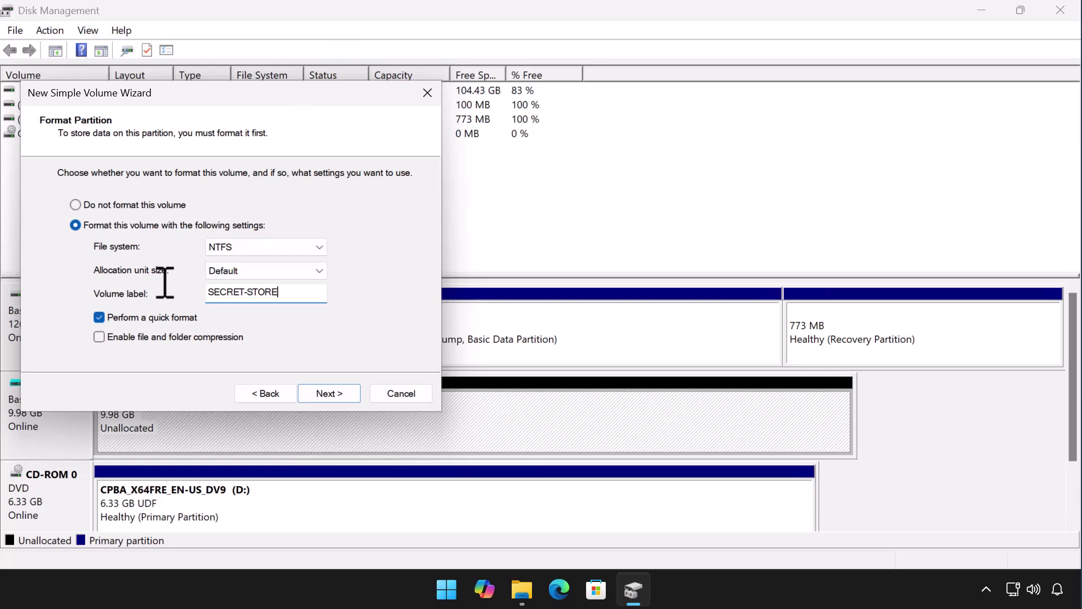
{"action": "key", "text": "Return"}
{"action": "left_click", "coordinate": [317, 395]}
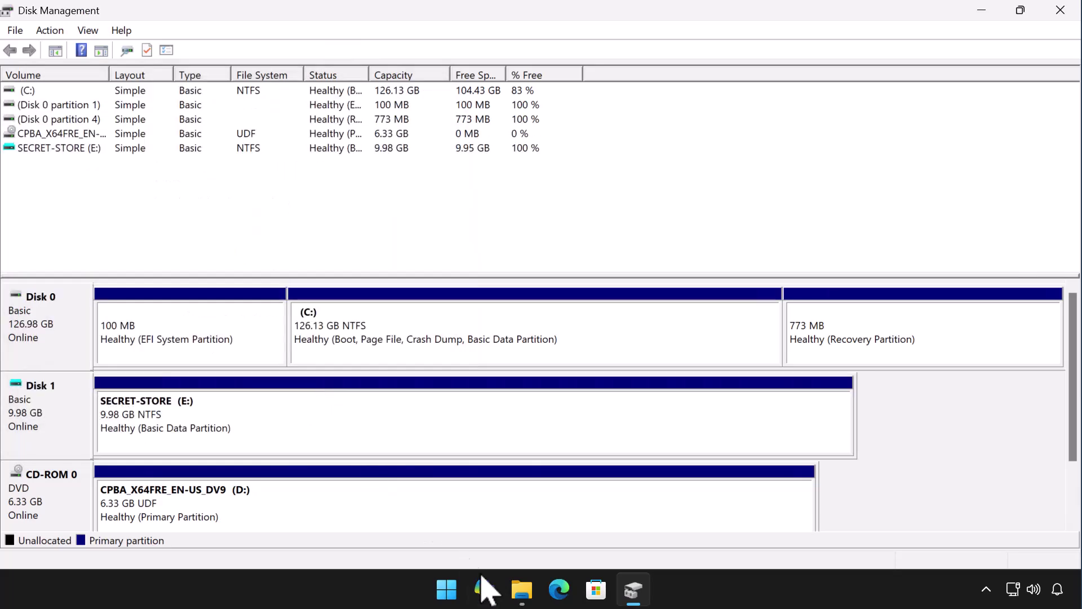
{"action": "left_click", "coordinate": [522, 589]}
{"action": "left_click", "coordinate": [607, 187]}
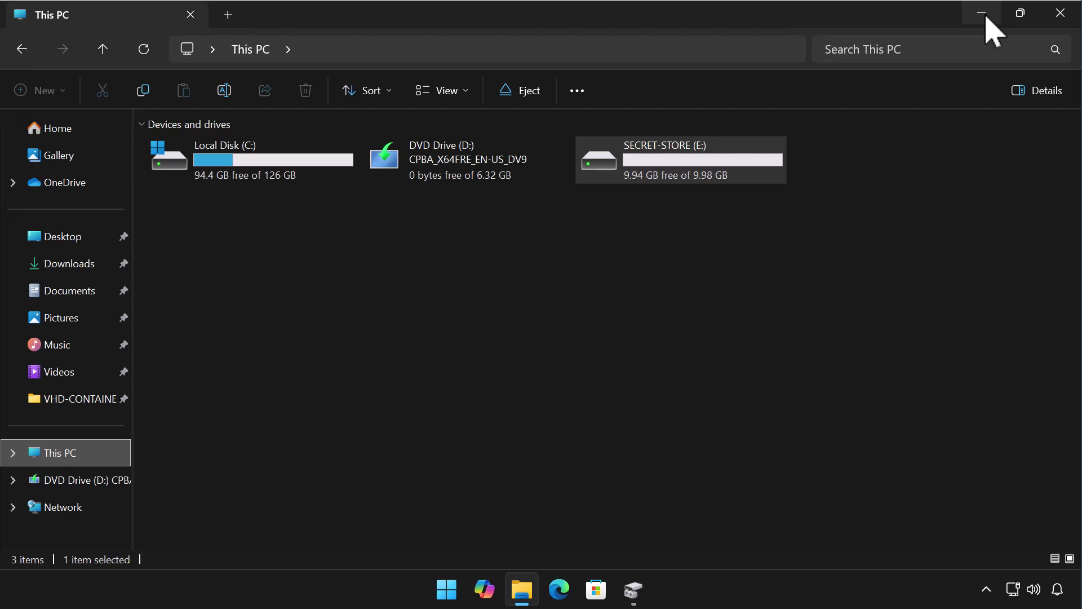
{"action": "left_click", "coordinate": [983, 13]}
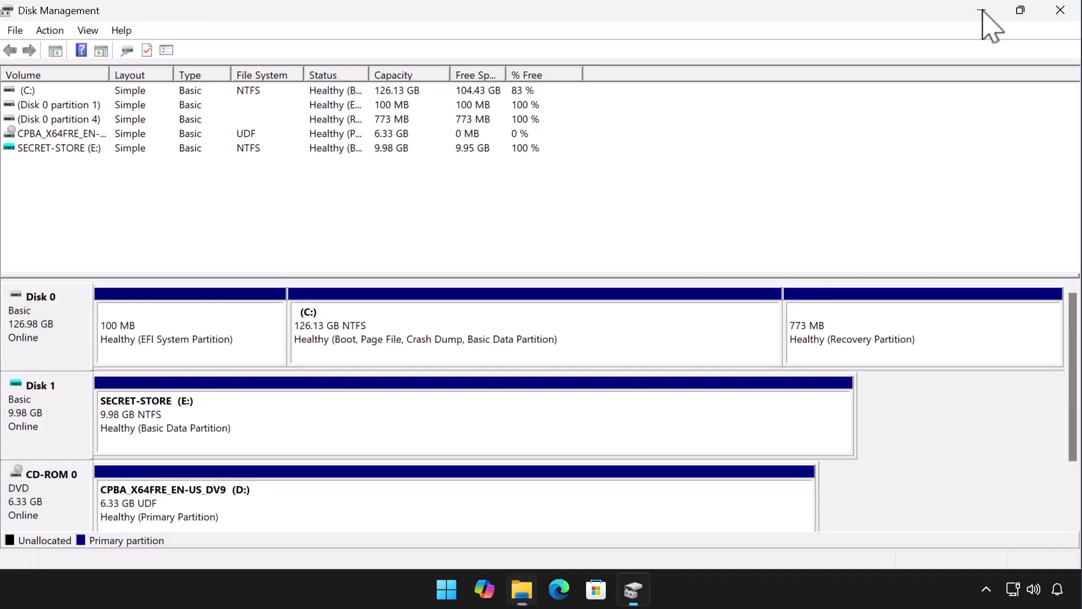
{"action": "left_click", "coordinate": [983, 12]}
{"action": "left_click", "coordinate": [446, 588]}
Search for bitlocker, open Manage BitLocker, and expand the SECRET-STORE (E:) drive's options.
{"action": "type", "text": "bitlocker"}
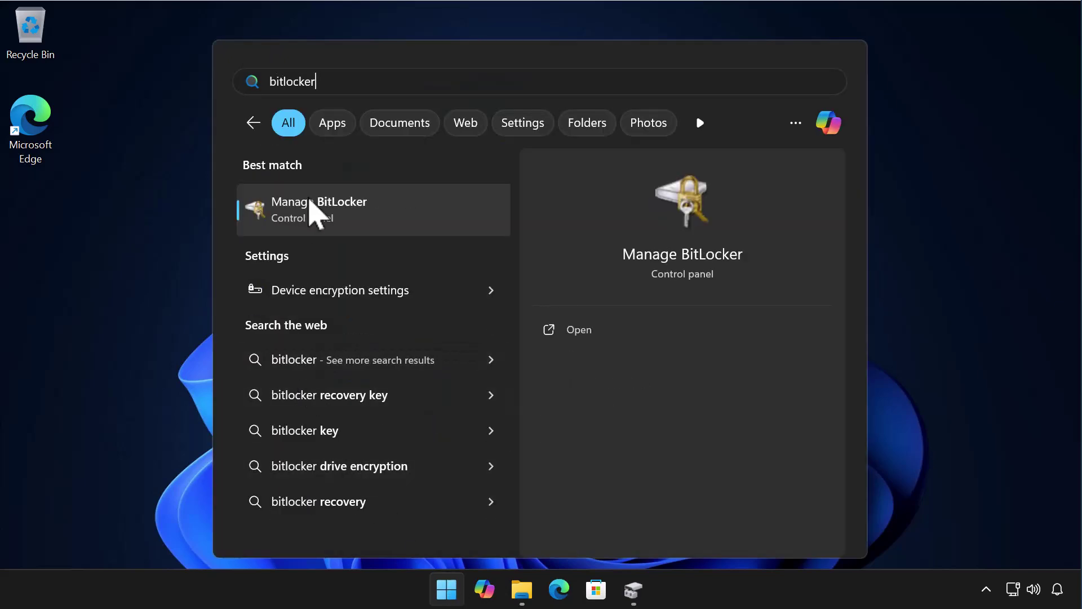
{"action": "left_click", "coordinate": [314, 212]}
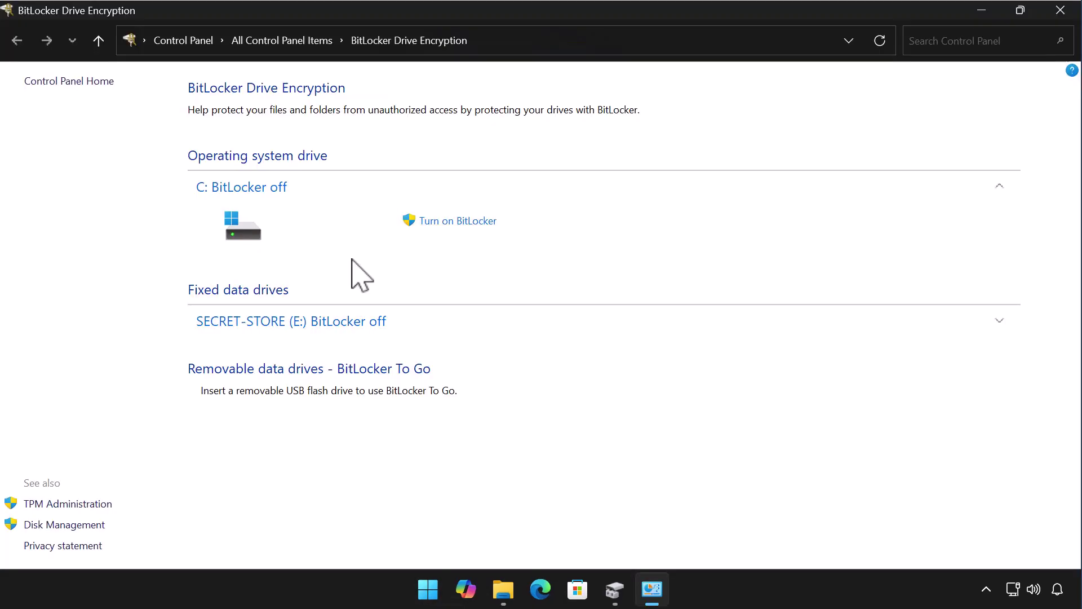
{"action": "left_click", "coordinate": [347, 320]}
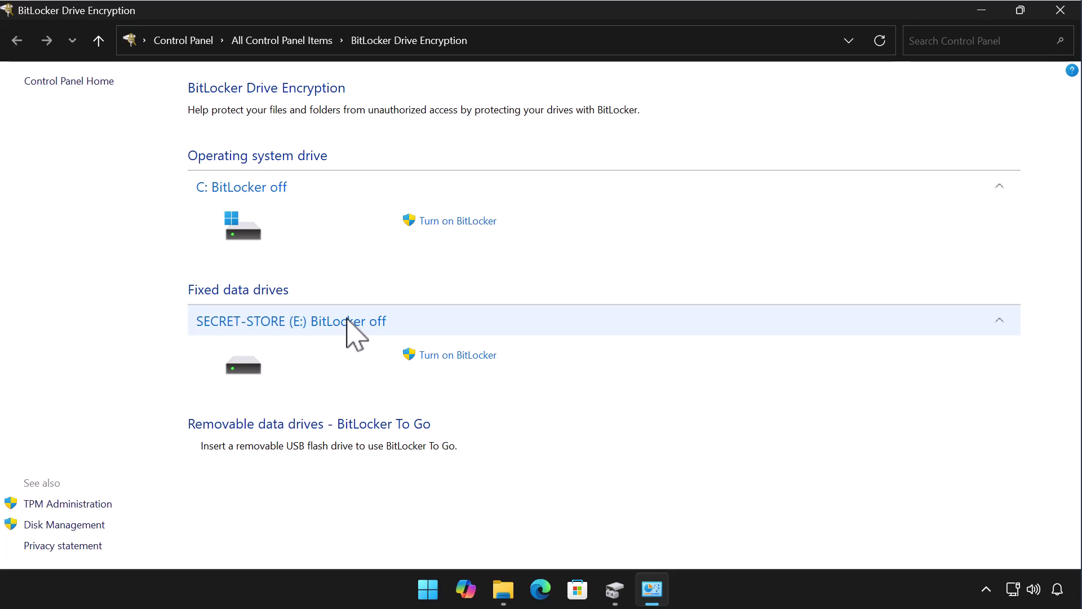
Turn on BitLocker for E: with password unlock, entering the password twice.
{"action": "left_click", "coordinate": [440, 355]}
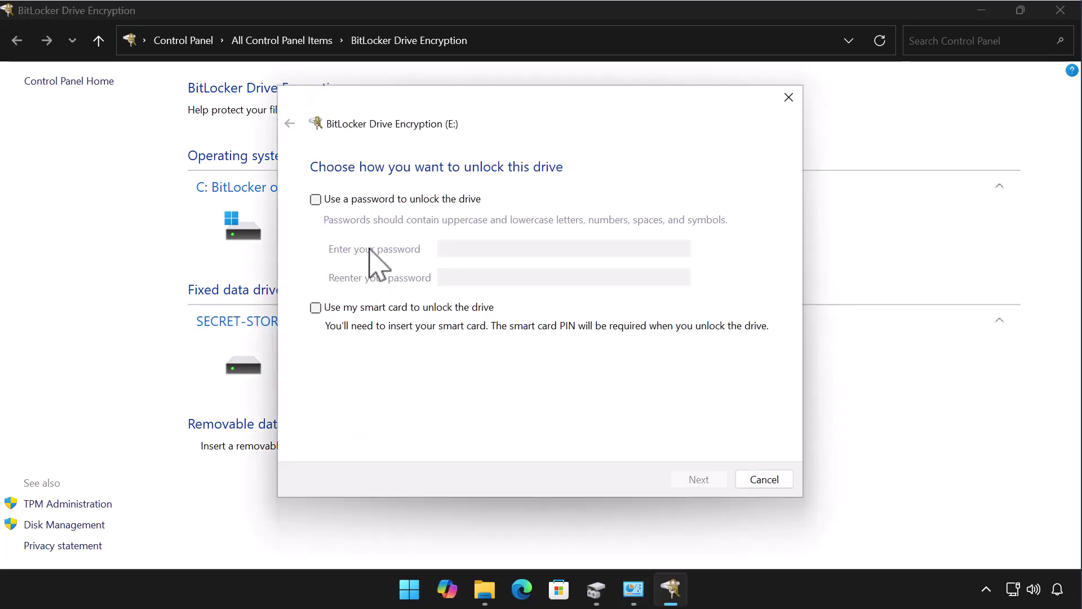
{"action": "left_click", "coordinate": [361, 200]}
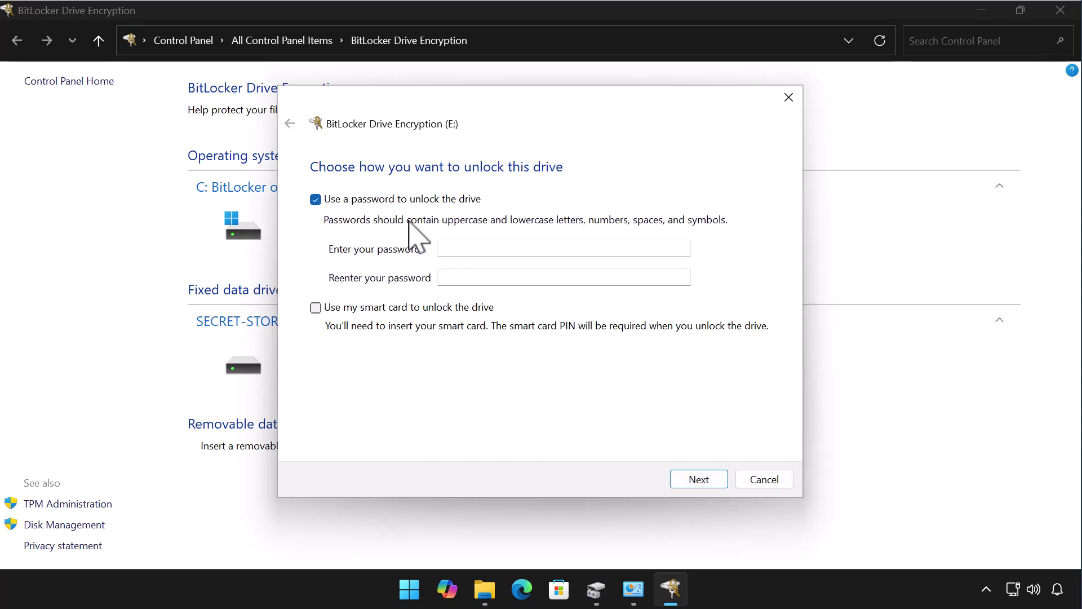
{"action": "left_click", "coordinate": [464, 250]}
{"action": "type", "text": "•••••••••••••••••"}
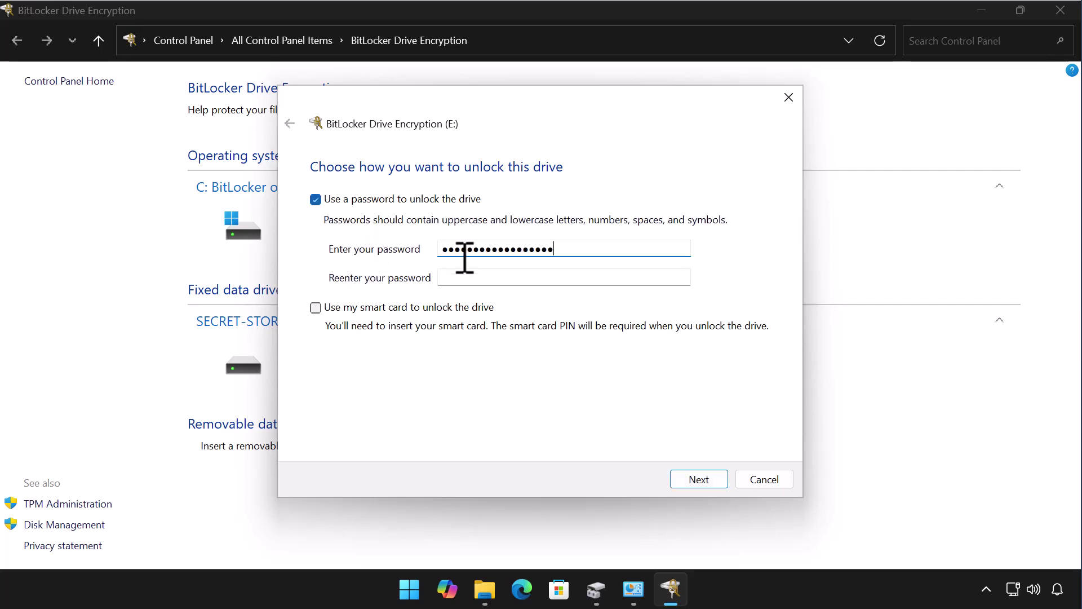
{"action": "left_click", "coordinate": [465, 278]}
{"action": "type", "text": "•••••••••••••••••"}
{"action": "left_click", "coordinate": [687, 476]}
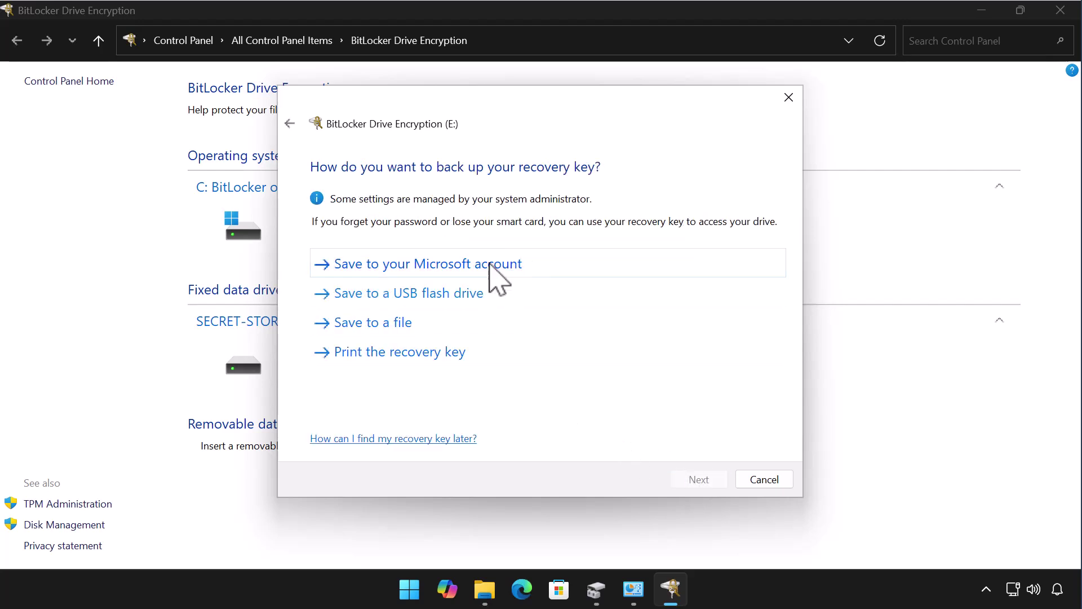
Save the recovery key as a text file in a new C:\TMP folder.
{"action": "left_click", "coordinate": [398, 324]}
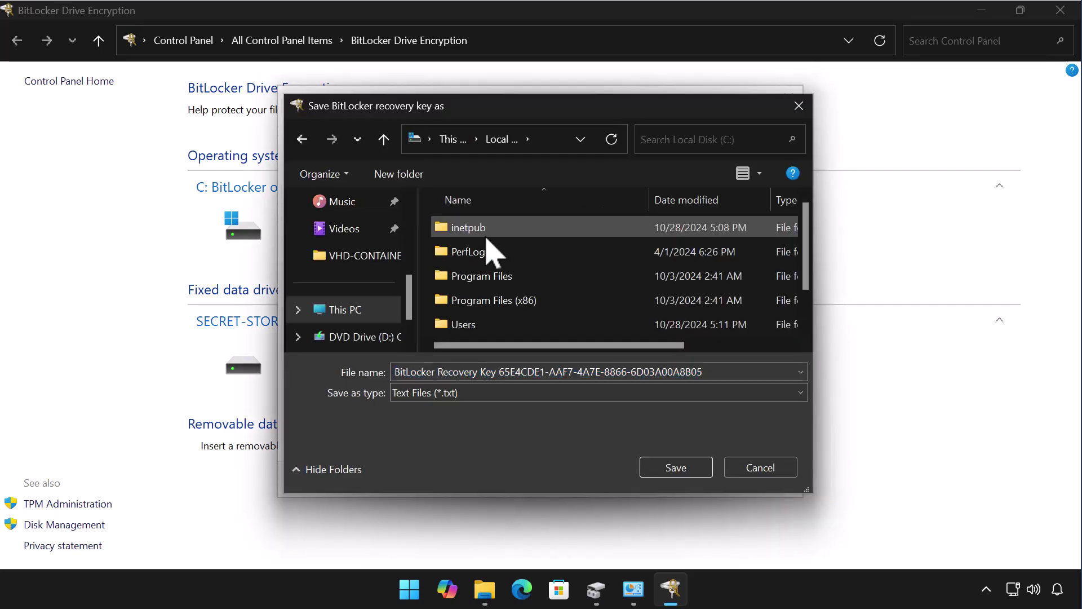
{"action": "left_click", "coordinate": [414, 176]}
{"action": "type", "text": "TMP"}
{"action": "key", "text": "Return"}
{"action": "left_click", "coordinate": [672, 471]}
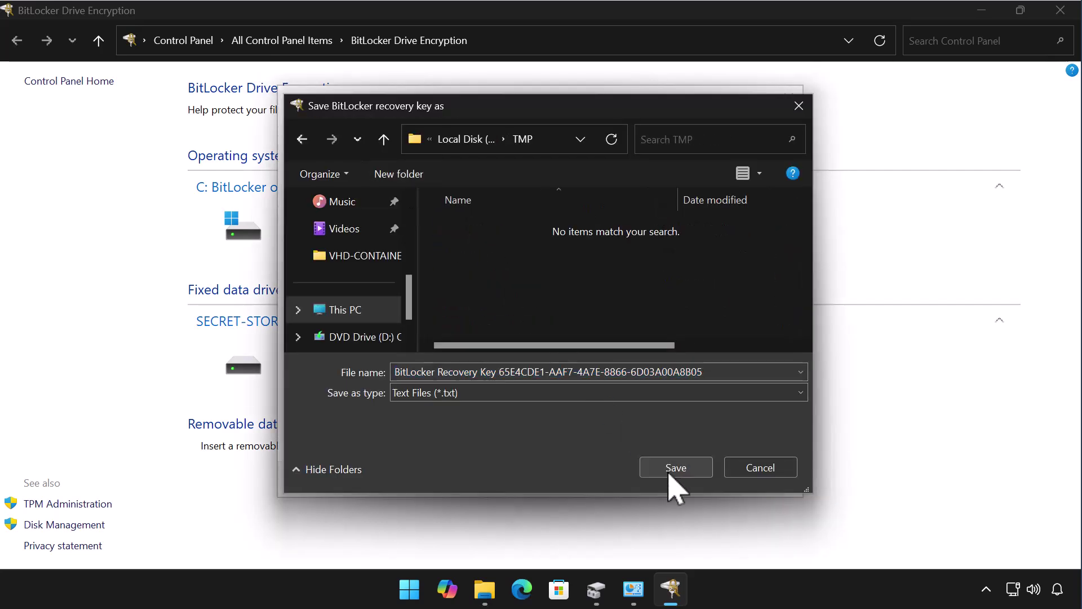
{"action": "left_click", "coordinate": [673, 472]}
{"action": "left_click", "coordinate": [683, 479]}
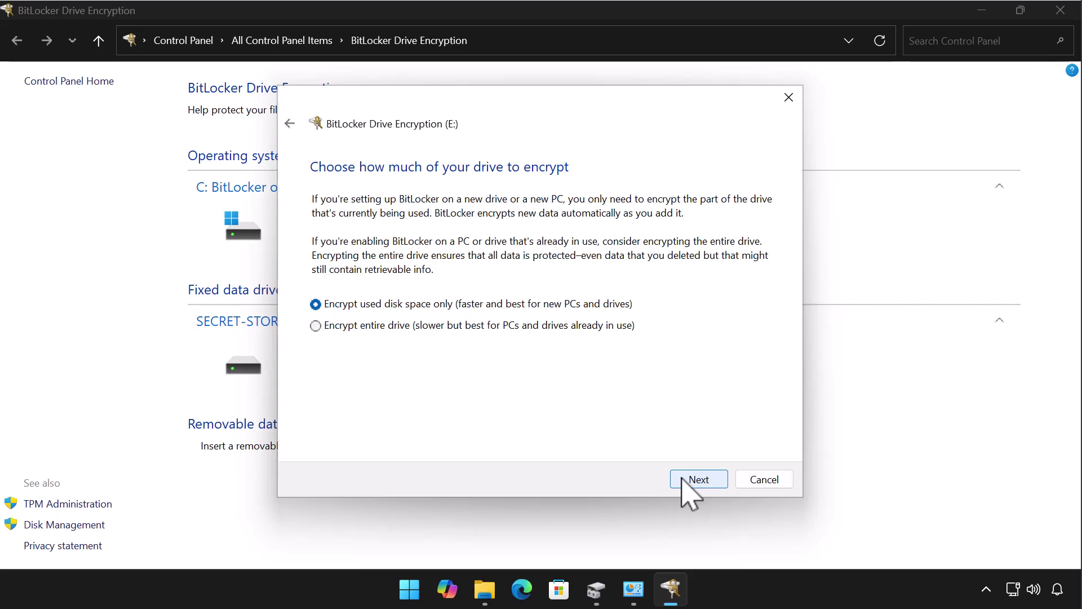
Encrypt the entire SECRET-STORE drive in compatible mode and dismiss the completion message.
{"action": "left_click", "coordinate": [545, 329]}
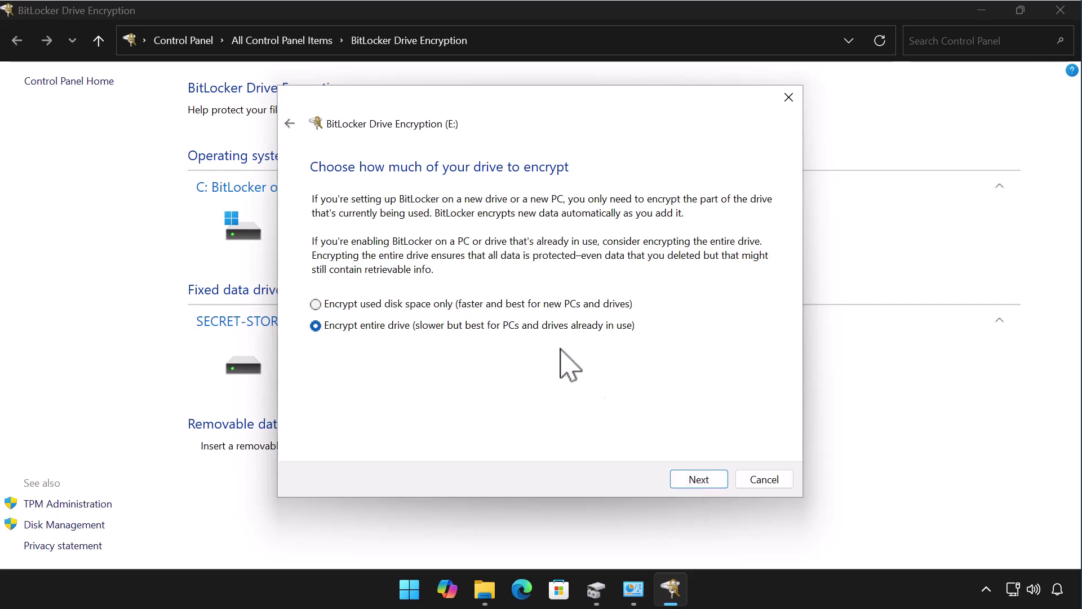
{"action": "left_click", "coordinate": [699, 480]}
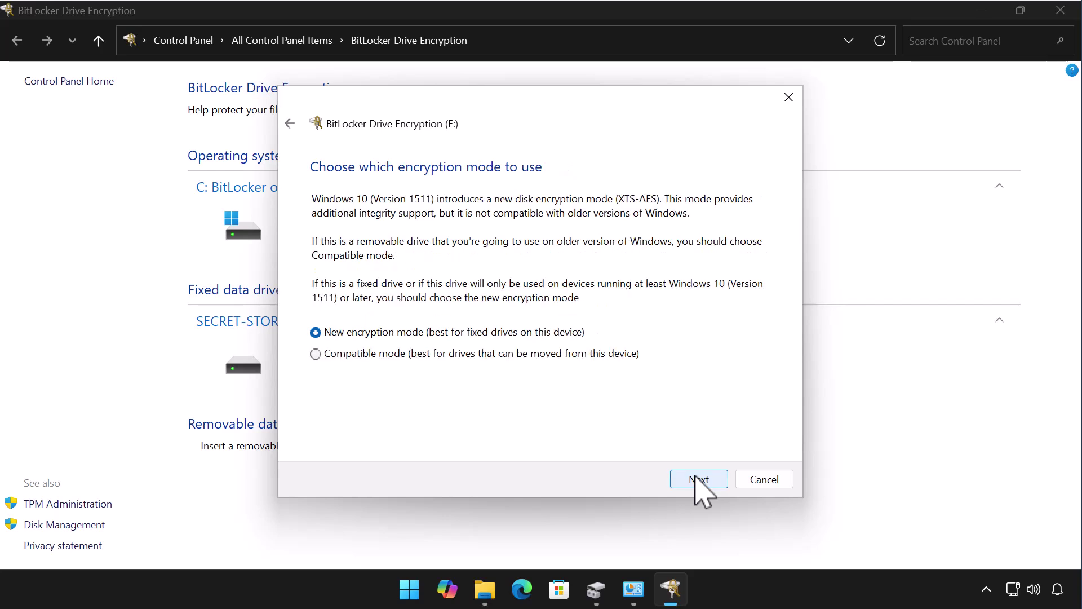
{"action": "left_click", "coordinate": [557, 354]}
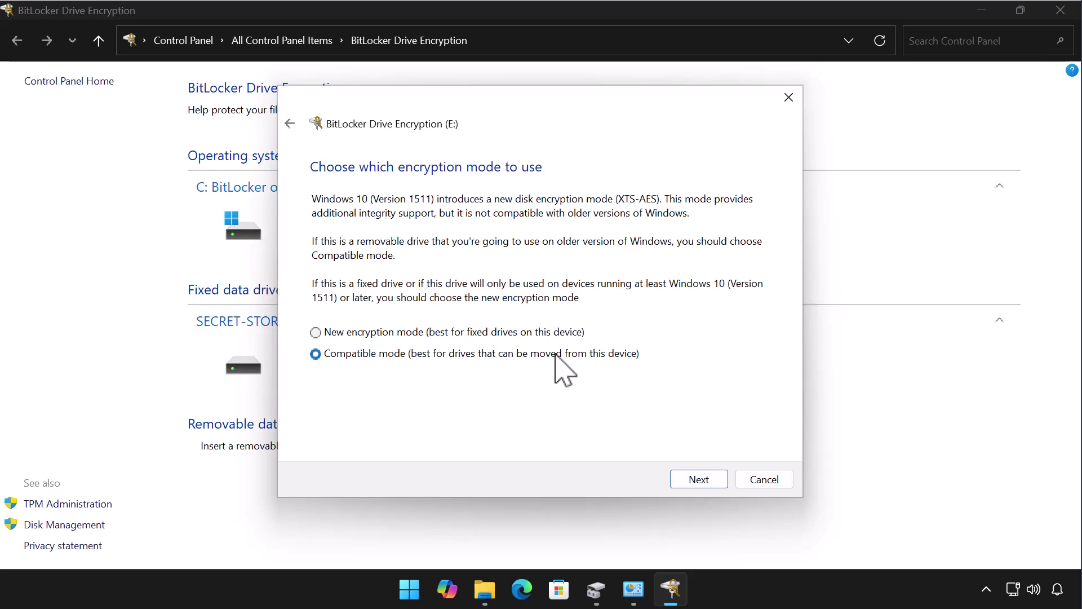
{"action": "left_click", "coordinate": [714, 480]}
{"action": "left_click", "coordinate": [713, 479]}
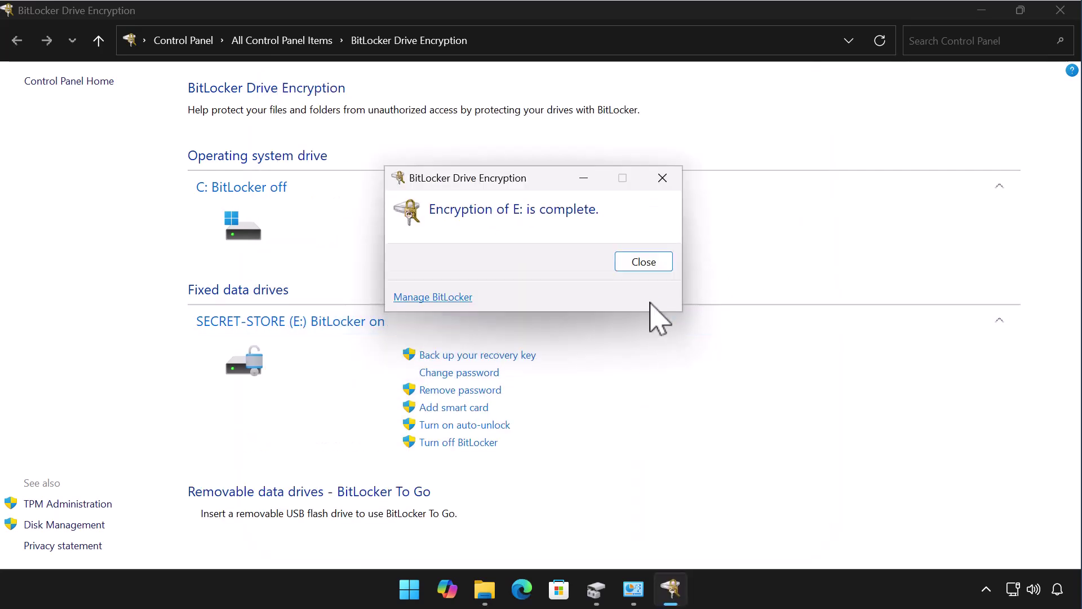
{"action": "left_click", "coordinate": [643, 262]}
Open SECRET-STORE (E:) and create a text file named EXAMPLE-TAX-DATA-FILE.
{"action": "left_click", "coordinate": [1055, 11]}
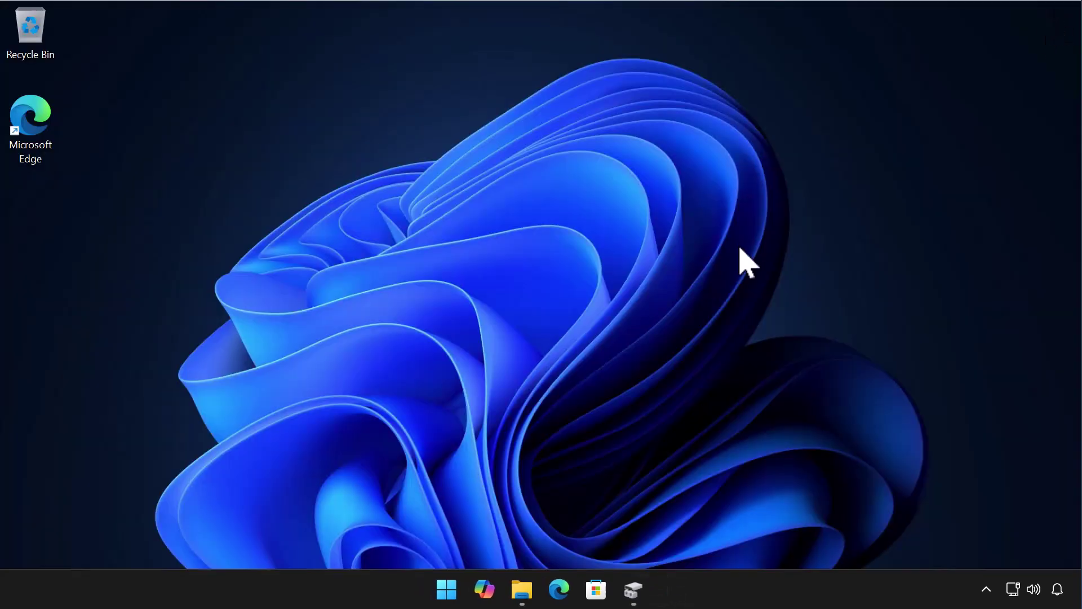
{"action": "left_click", "coordinate": [504, 589]}
{"action": "double_click", "coordinate": [629, 186]}
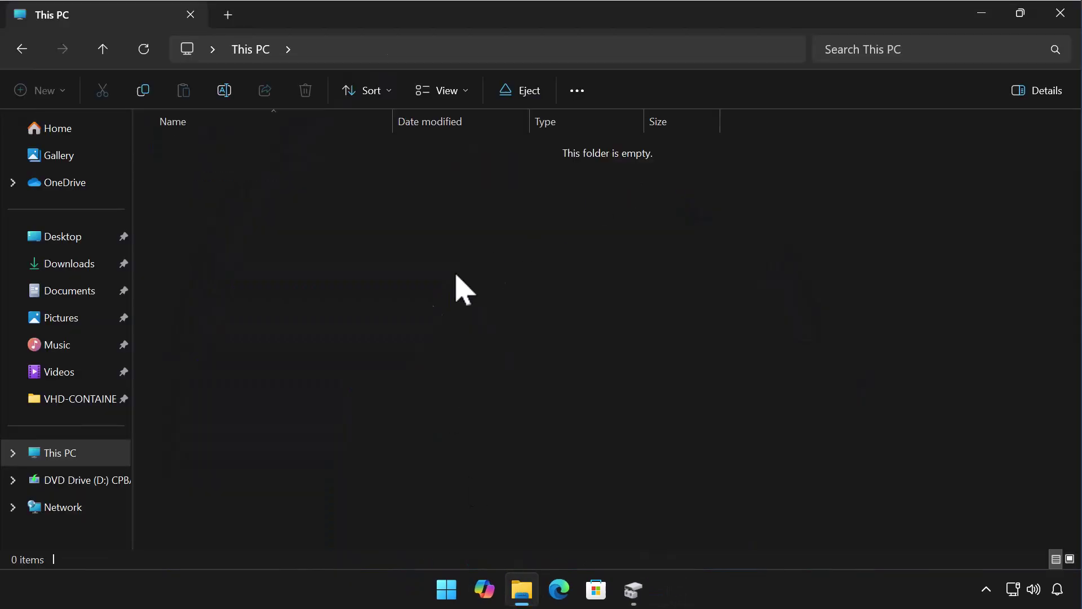
{"action": "right_click", "coordinate": [254, 279]}
{"action": "mouse_move", "coordinate": [305, 411]}
{"action": "left_click", "coordinate": [522, 500]}
{"action": "type", "text": "EXAMPLE-TAX-DATA-FILE"}
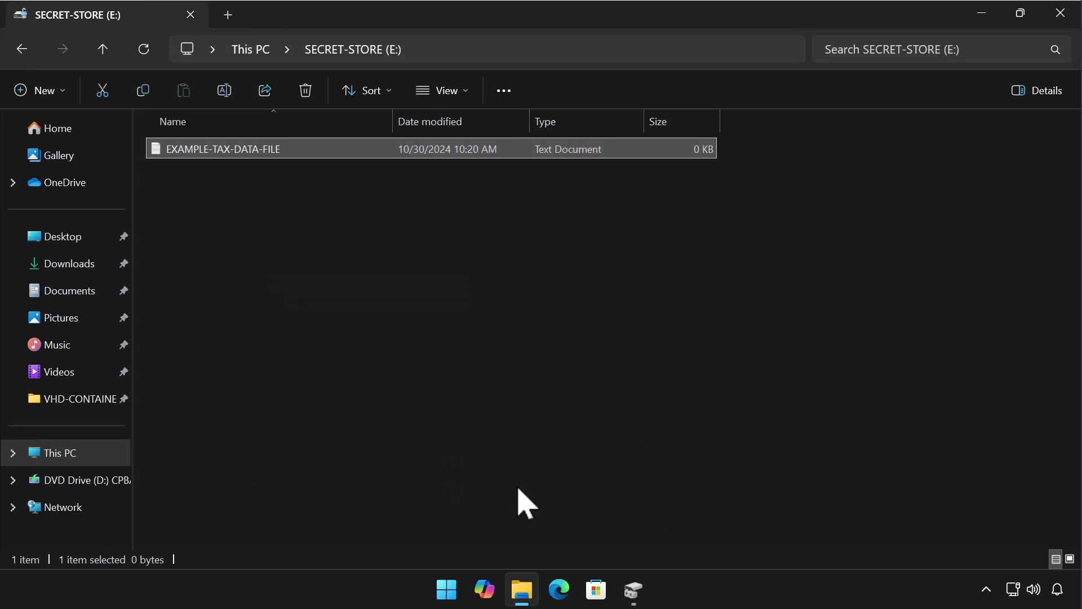
{"action": "left_click", "coordinate": [278, 345]}
Create a second text file named ANOTHER-FILE-CONFIDENTIAL-DATA on E:.
{"action": "right_click", "coordinate": [277, 333]}
{"action": "mouse_move", "coordinate": [394, 217]}
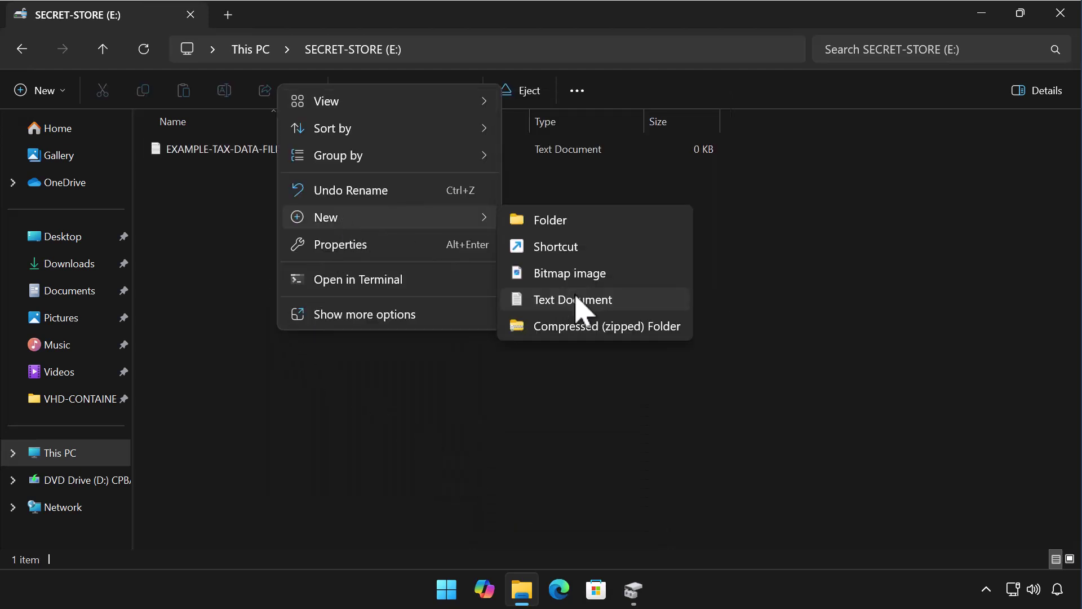
{"action": "left_click", "coordinate": [580, 309]}
{"action": "type", "text": "ANOTHER-FILE-CONFIDENTIAL-DATA"}
{"action": "key", "text": "Escape"}
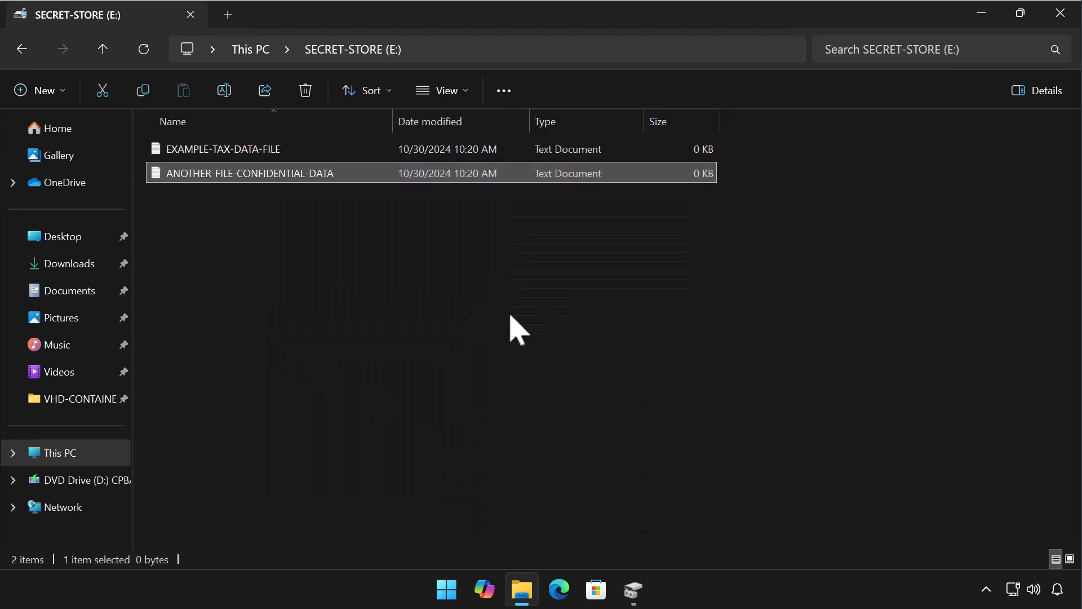
{"action": "left_click", "coordinate": [69, 452]}
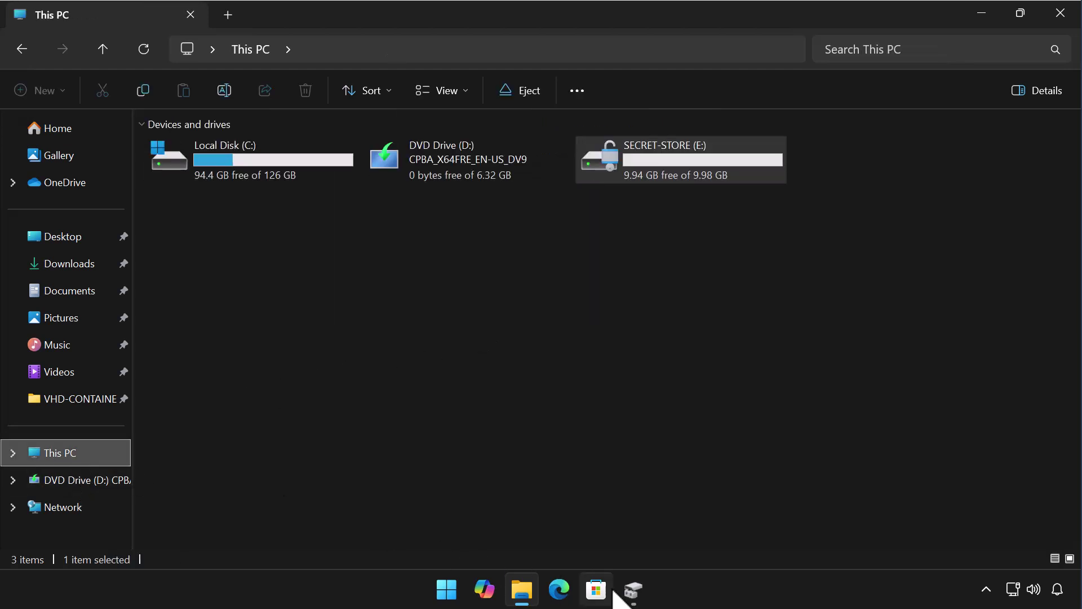
Detach the SECRET-STORE virtual disk (Disk 1) in Disk Management and close it.
{"action": "left_click", "coordinate": [631, 589]}
{"action": "right_click", "coordinate": [53, 419]}
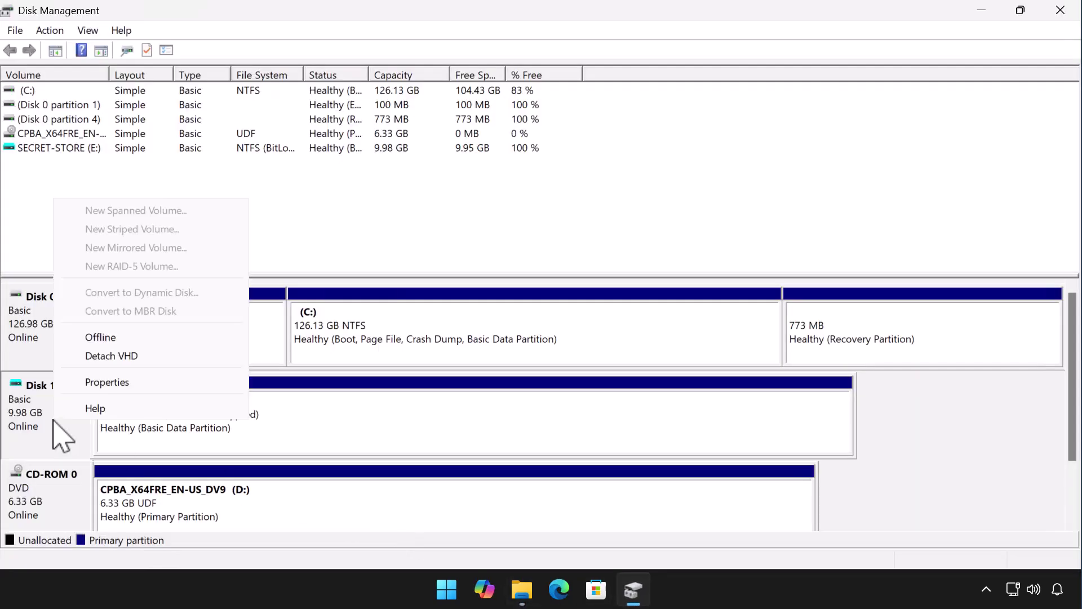
{"action": "left_click", "coordinate": [84, 356]}
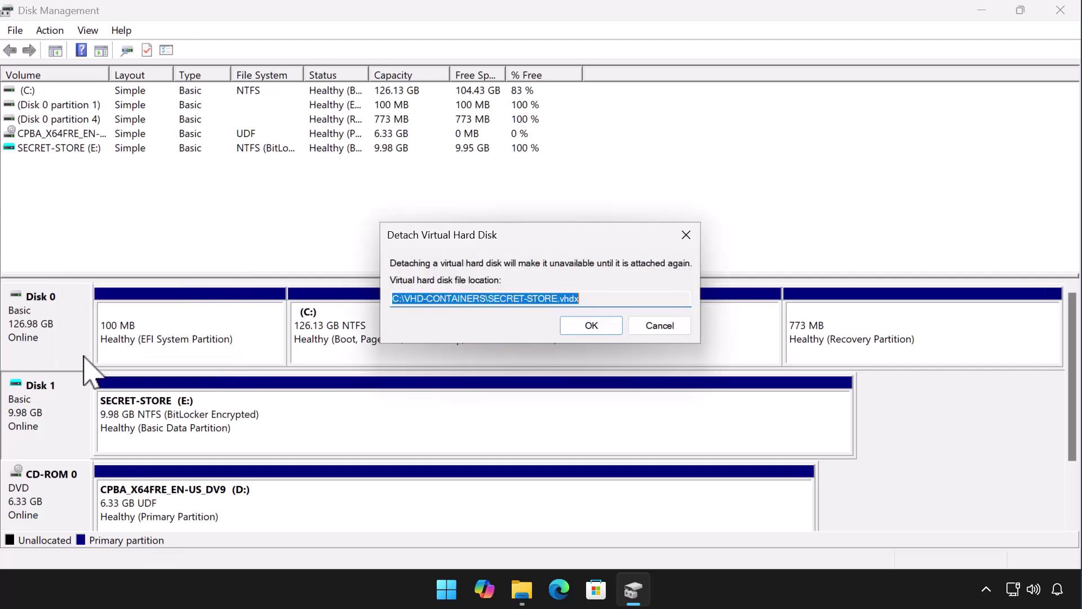
{"action": "left_click", "coordinate": [586, 326]}
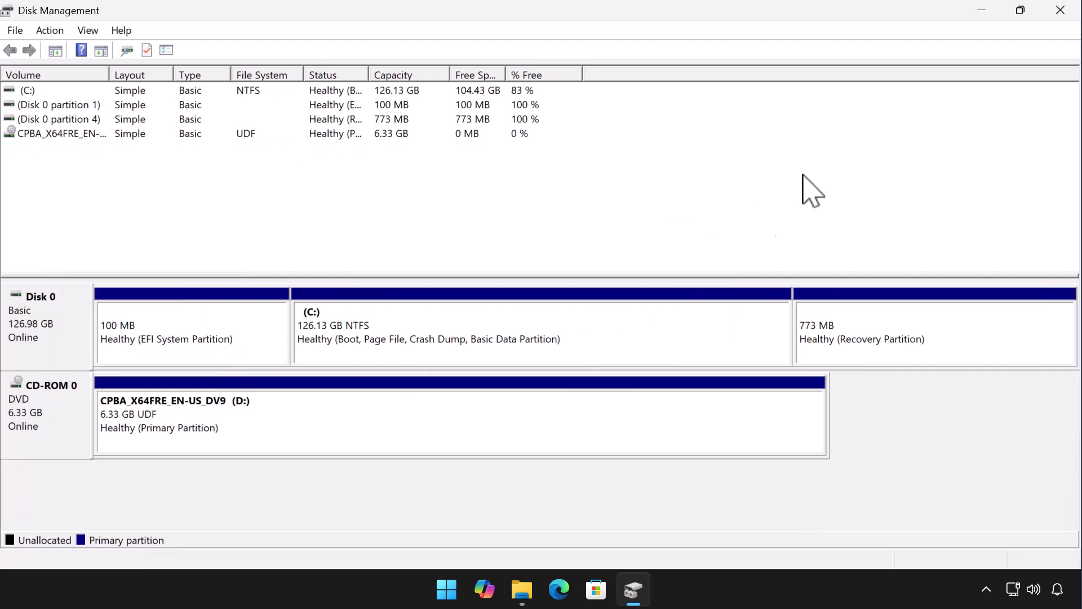
{"action": "left_click", "coordinate": [1060, 10]}
Open C:\VHD-CONTAINERS, try mounting SECRET-STORE, and dismiss the locked-drive error.
{"action": "double_click", "coordinate": [293, 167]}
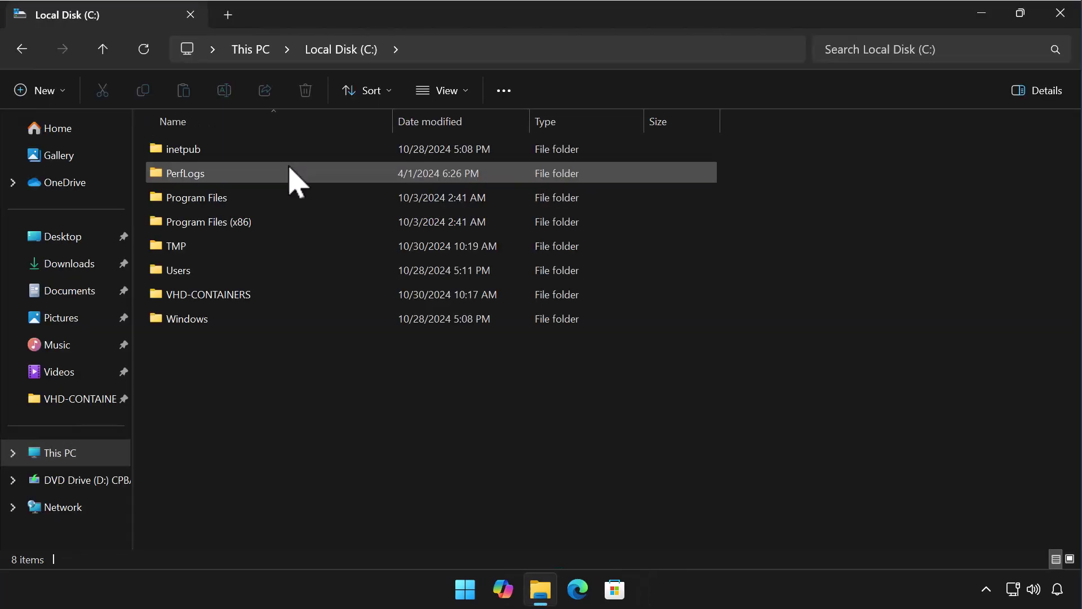
{"action": "double_click", "coordinate": [273, 295]}
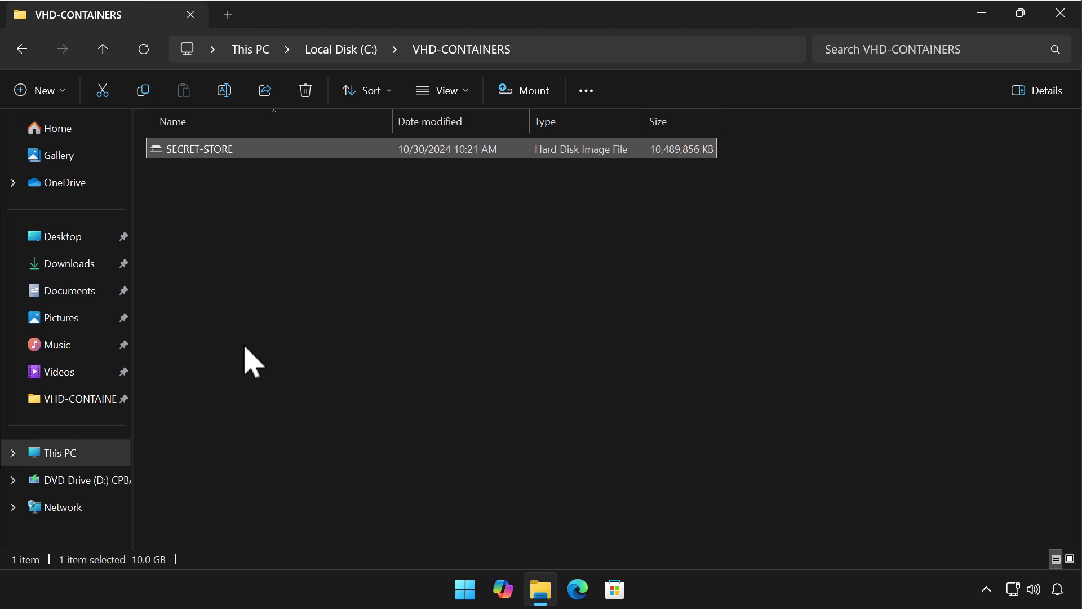
{"action": "right_click", "coordinate": [231, 164]}
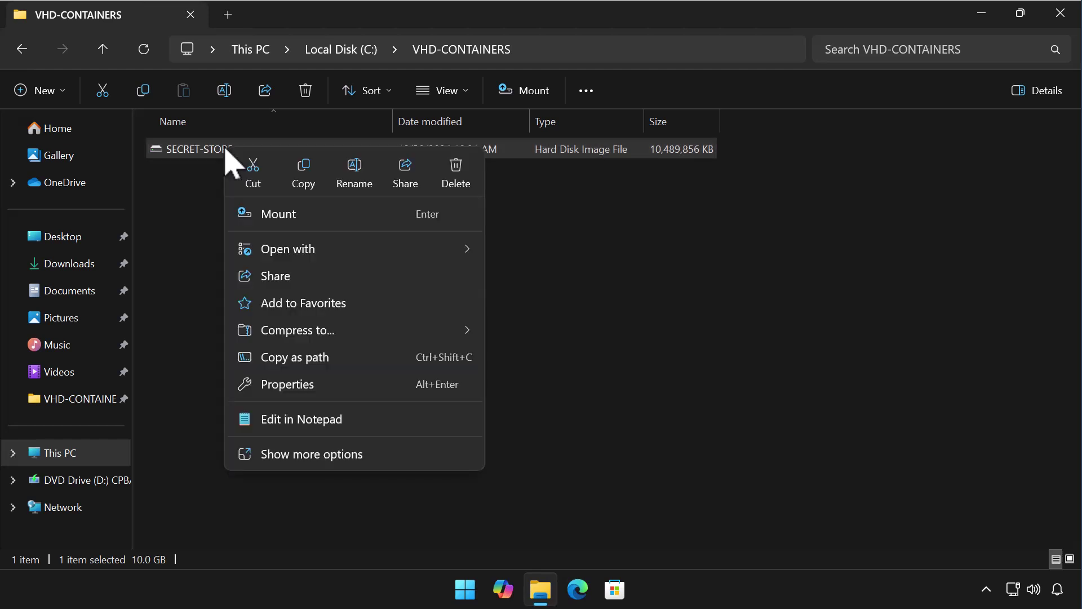
{"action": "left_click", "coordinate": [269, 214]}
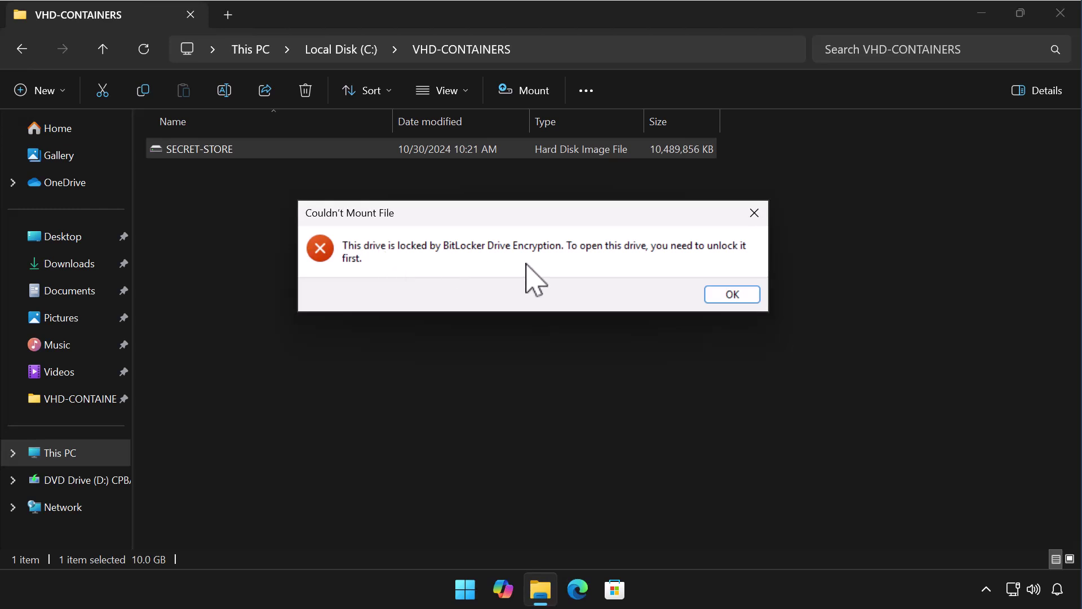
{"action": "left_click", "coordinate": [728, 295]}
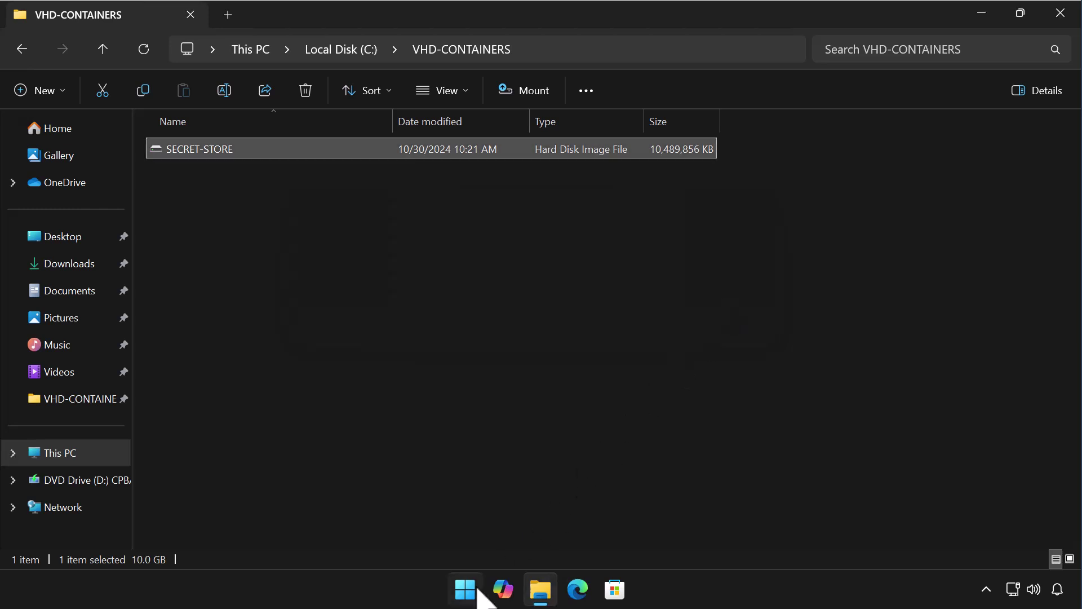
Unlock SECRET-STORE (E:) in Manage BitLocker with its pasted password, then minimize the window.
{"action": "left_click", "coordinate": [466, 589]}
{"action": "type", "text": "bitl"}
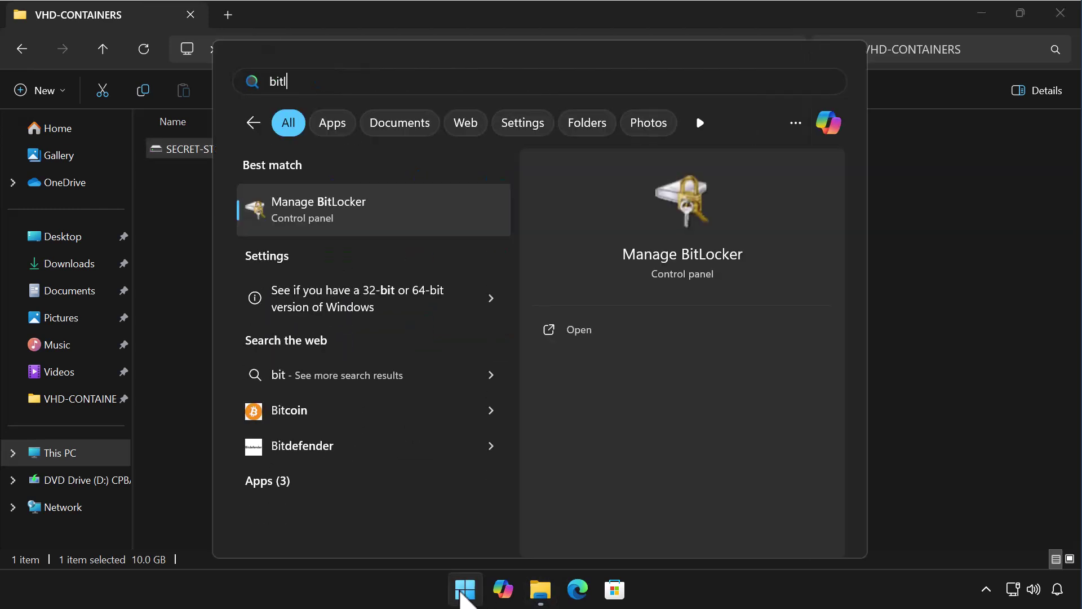
{"action": "type", "text": "oc"}
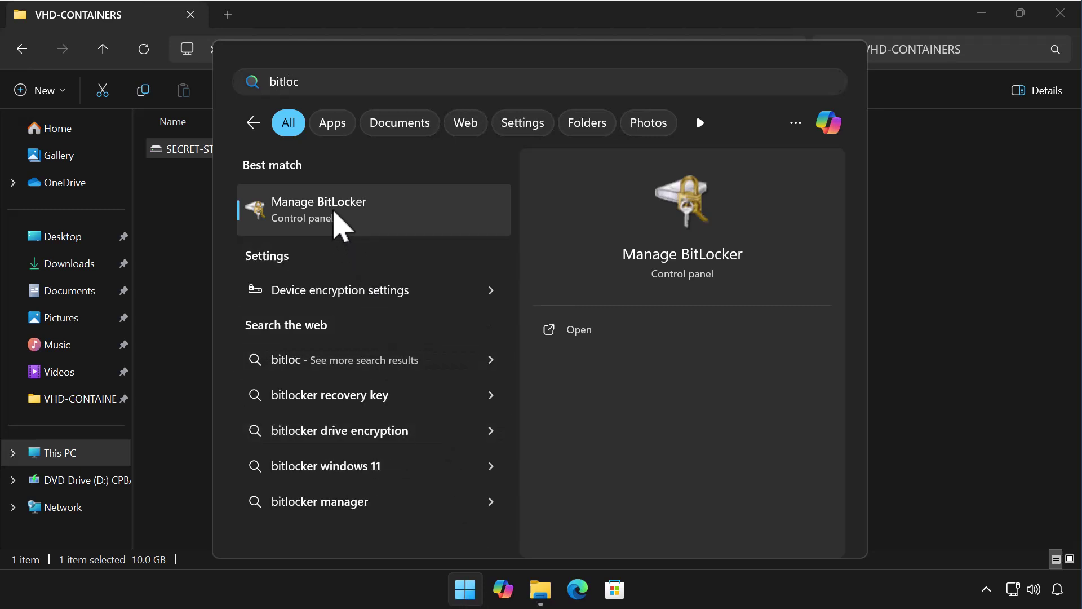
{"action": "left_click", "coordinate": [334, 213]}
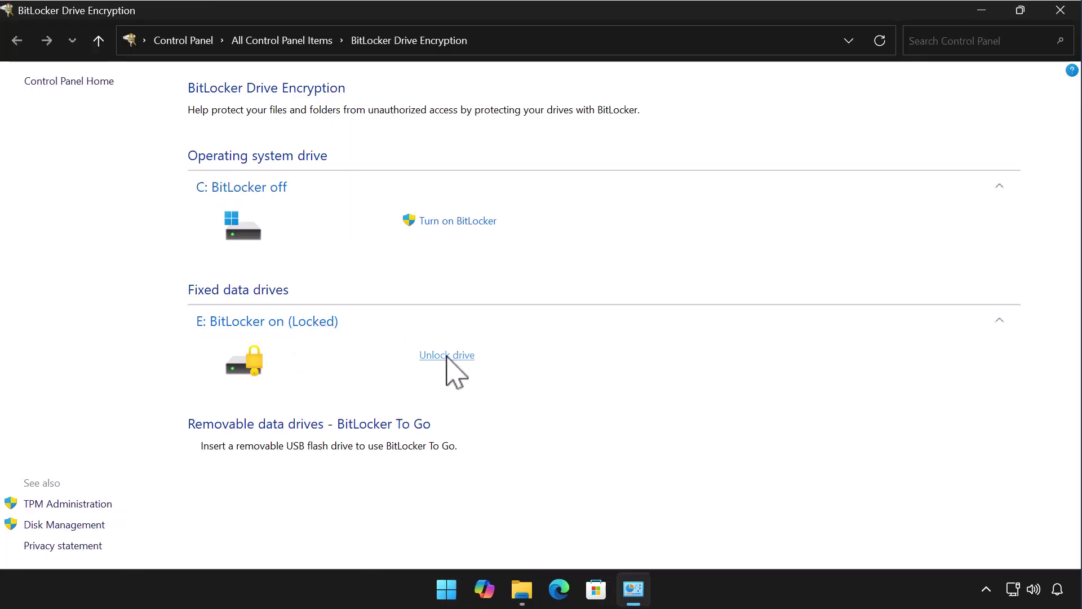
{"action": "left_click", "coordinate": [447, 355]}
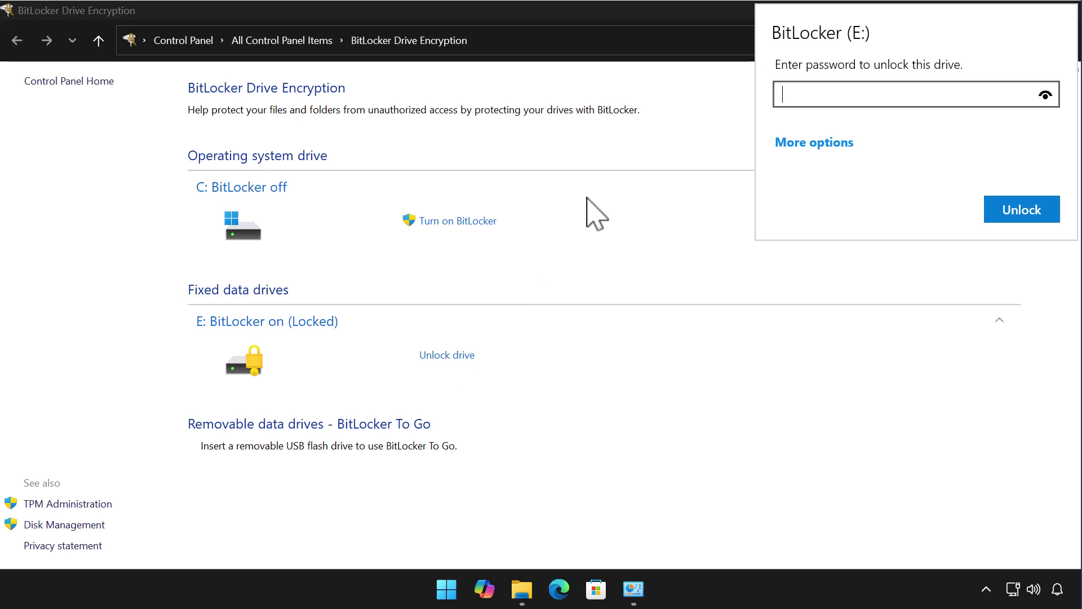
{"action": "key", "text": "ctrl+v"}
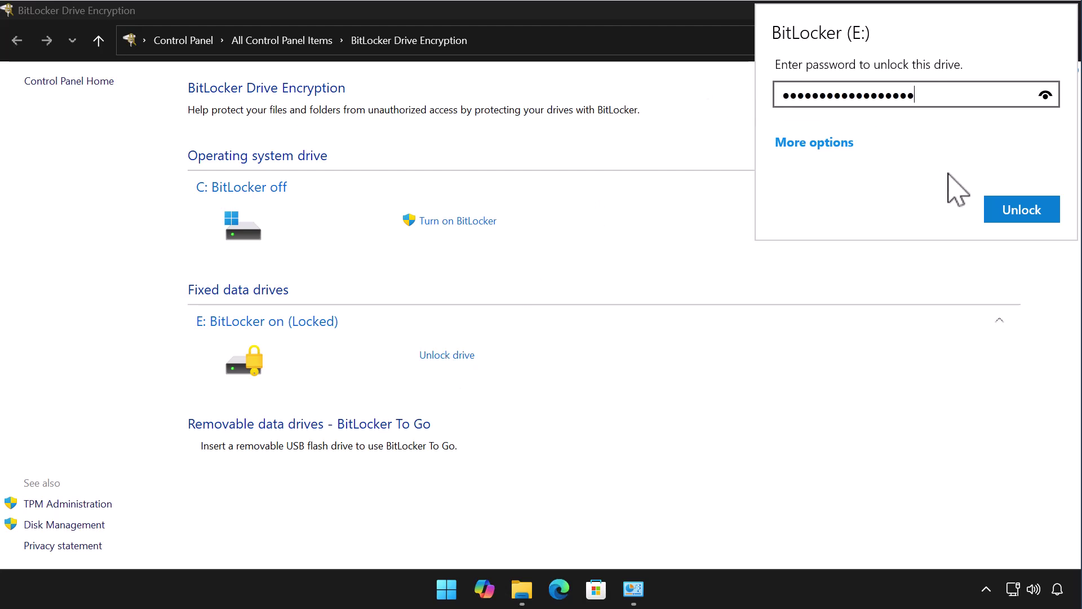
{"action": "left_click", "coordinate": [1009, 223]}
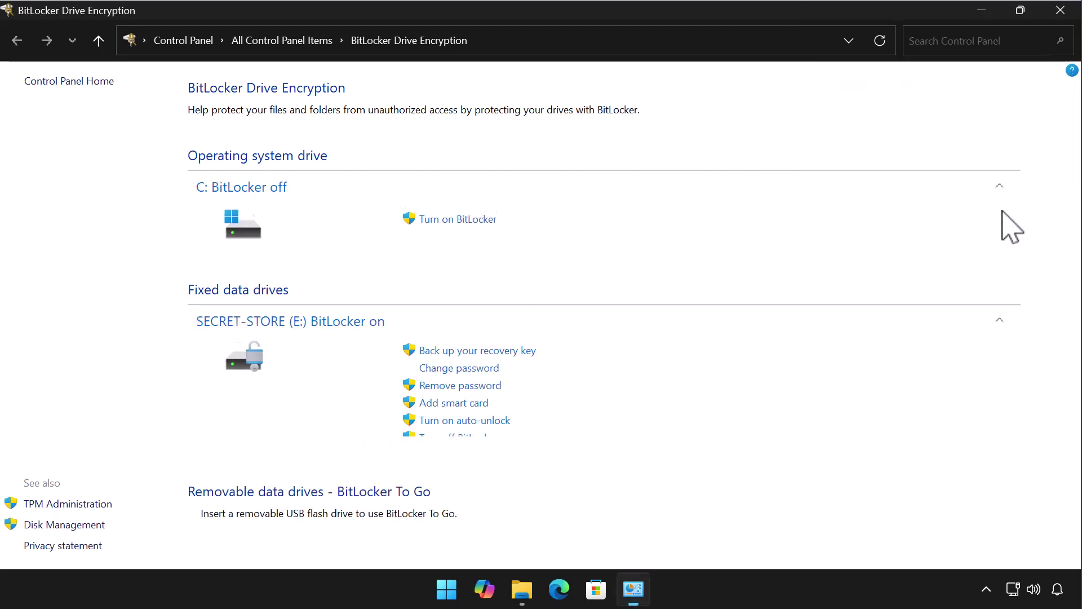
{"action": "left_click", "coordinate": [983, 9]}
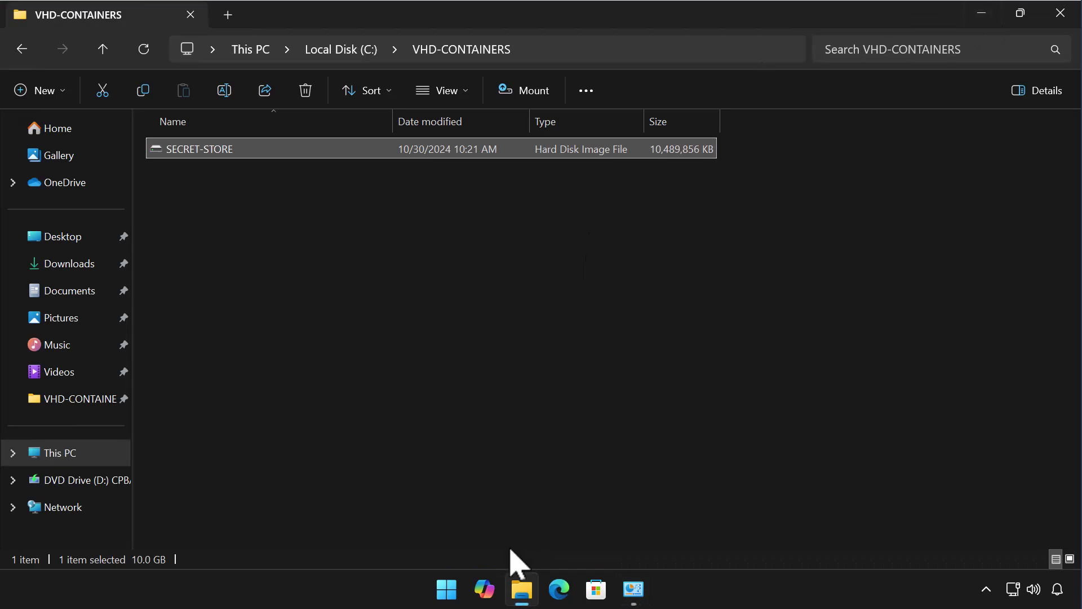
Browse from This PC into the unlocked SECRET-STORE (E:) drive to view its two confidential text files.
{"action": "left_click", "coordinate": [94, 458]}
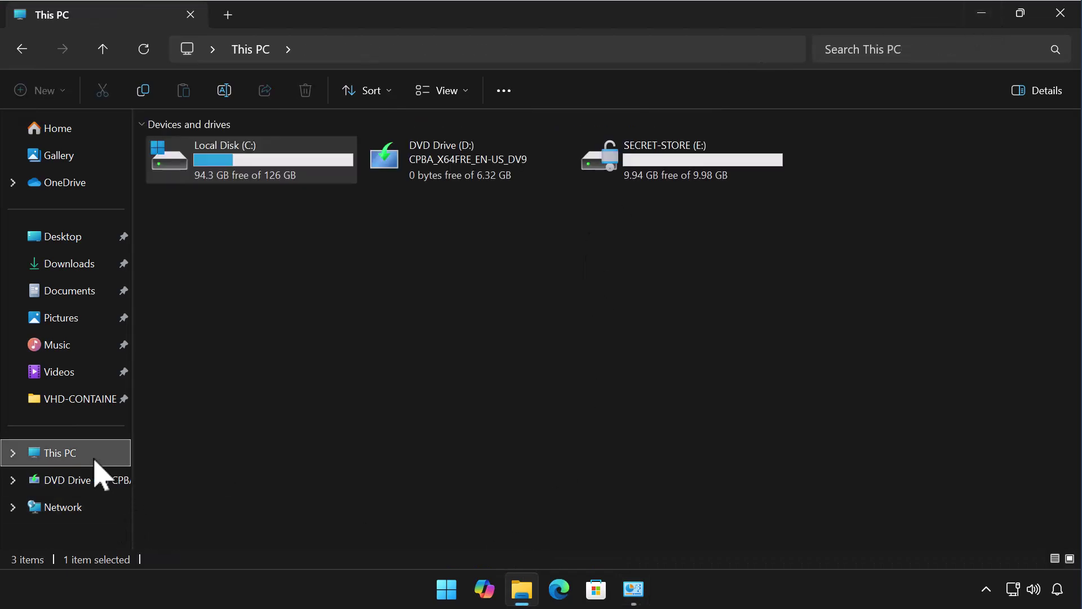
{"action": "double_click", "coordinate": [663, 167]}
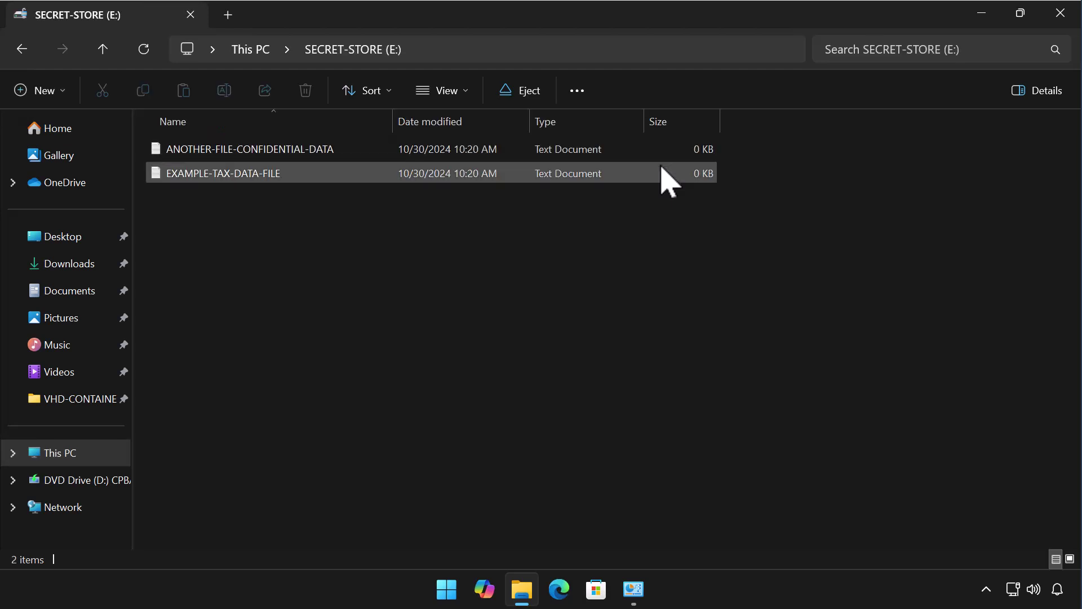